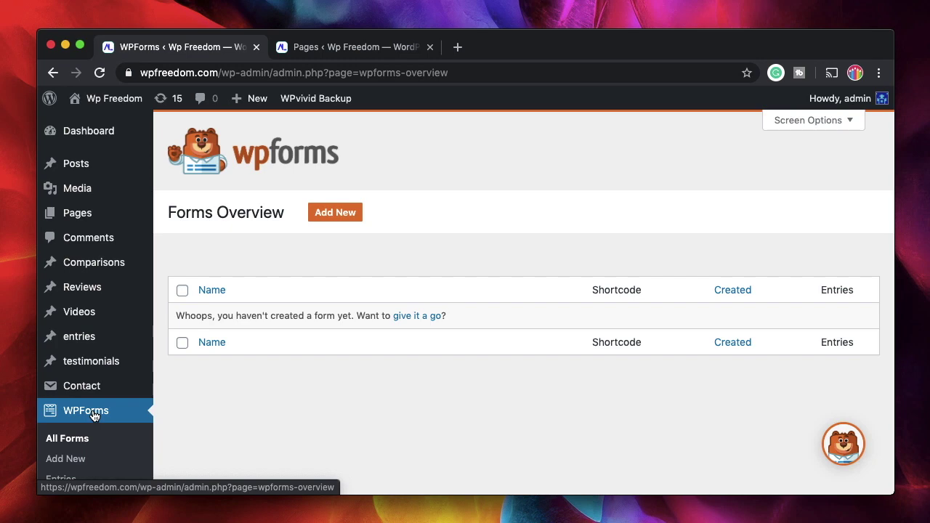
Create a new WPForms form named 'Job Form' from the Blank Form template
{"action": "scroll", "coordinate": [244, 405], "scroll_direction": "down", "scroll_amount": 3}
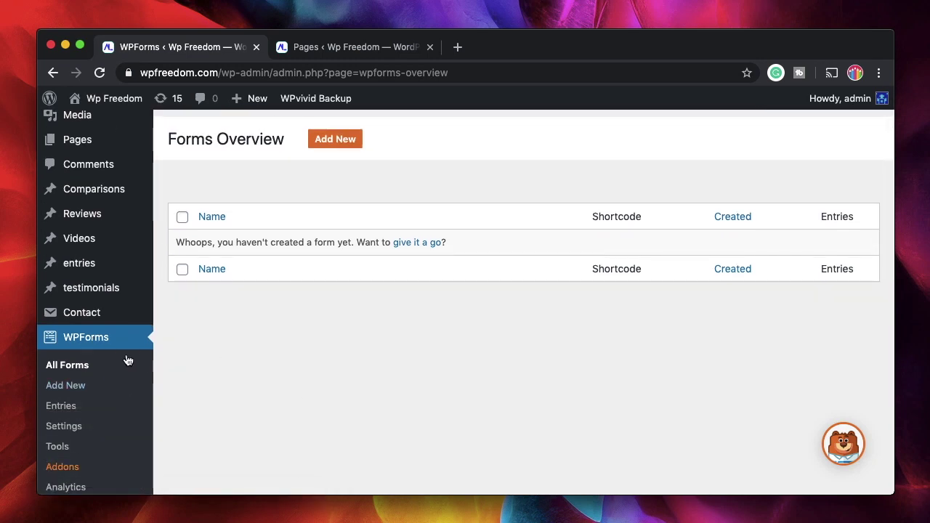
{"action": "left_click", "coordinate": [348, 144]}
{"action": "type", "text": "Job Form"}
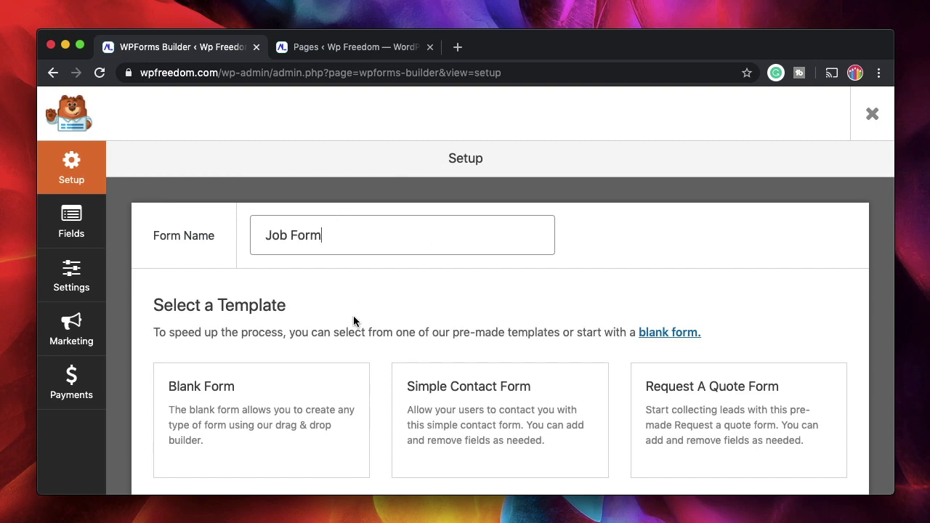
{"action": "scroll", "coordinate": [353, 321], "scroll_direction": "down", "scroll_amount": 3}
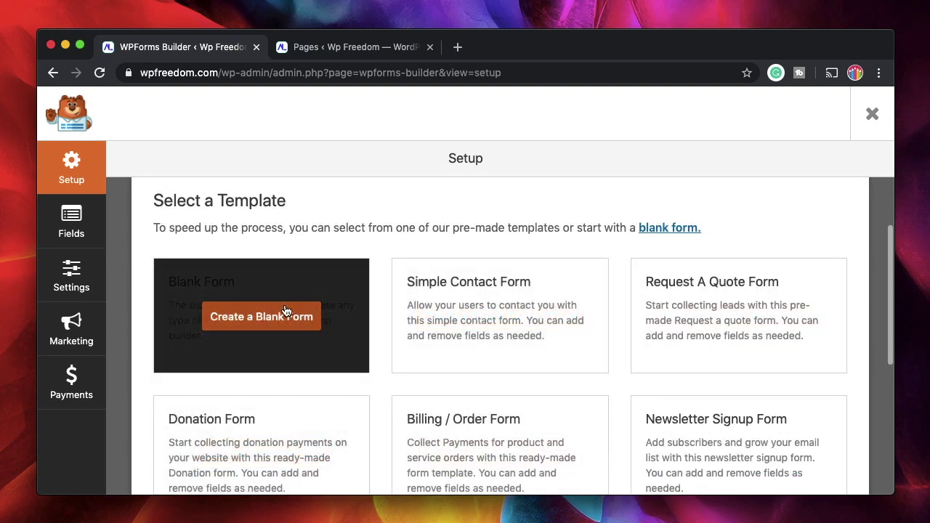
{"action": "left_click", "coordinate": [279, 317]}
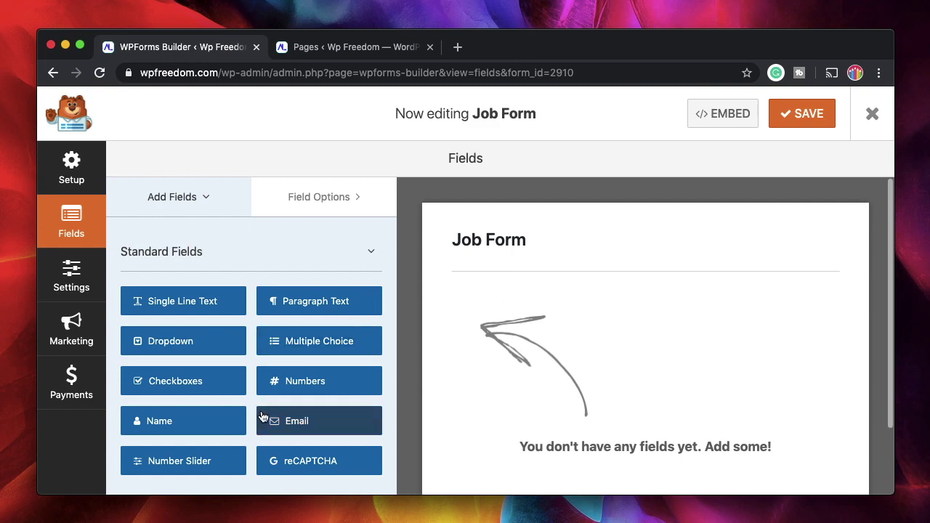
Add a Name field and set its format to Simple
{"action": "left_click", "coordinate": [182, 426]}
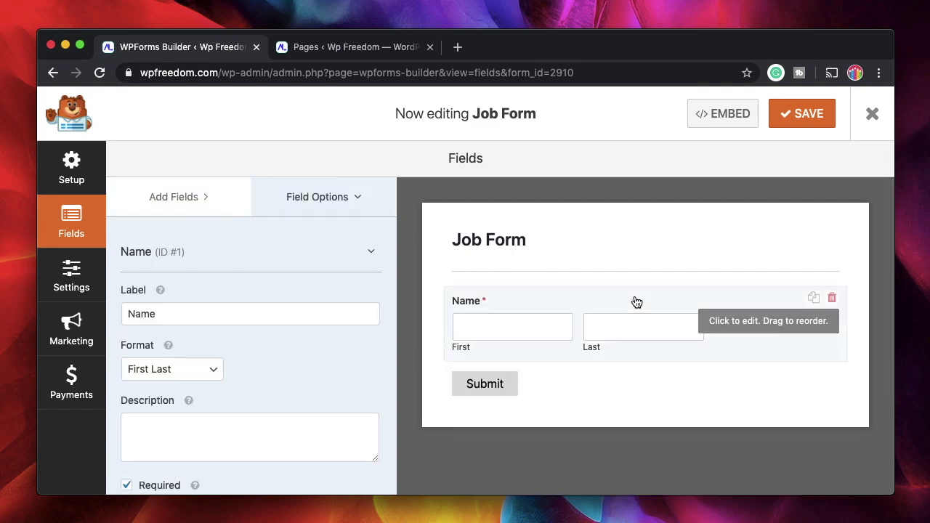
{"action": "left_click", "coordinate": [195, 371]}
{"action": "left_click", "coordinate": [149, 356]}
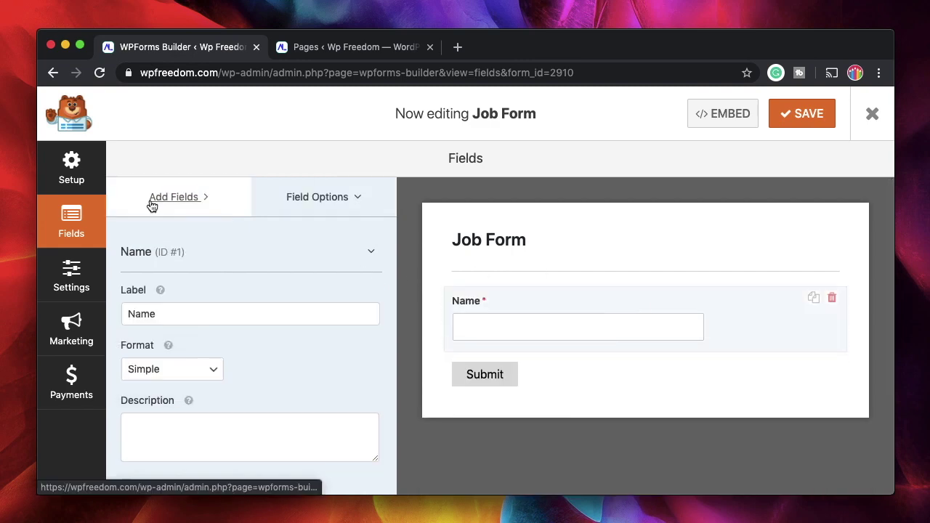
Add an Email field below the Name field
{"action": "left_click", "coordinate": [151, 206]}
{"action": "scroll", "coordinate": [189, 334], "scroll_direction": "down", "scroll_amount": 2}
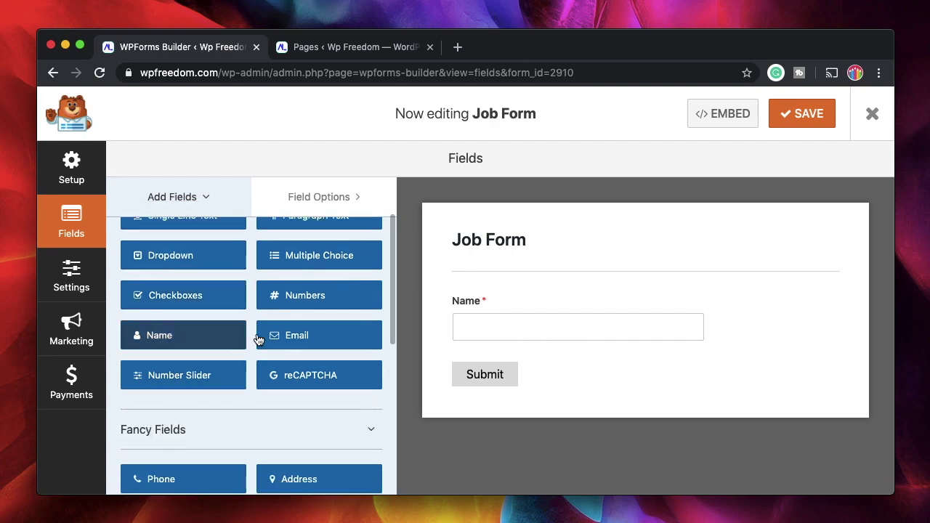
{"action": "left_click_drag", "start_coordinate": [258, 339], "coordinate": [499, 353]}
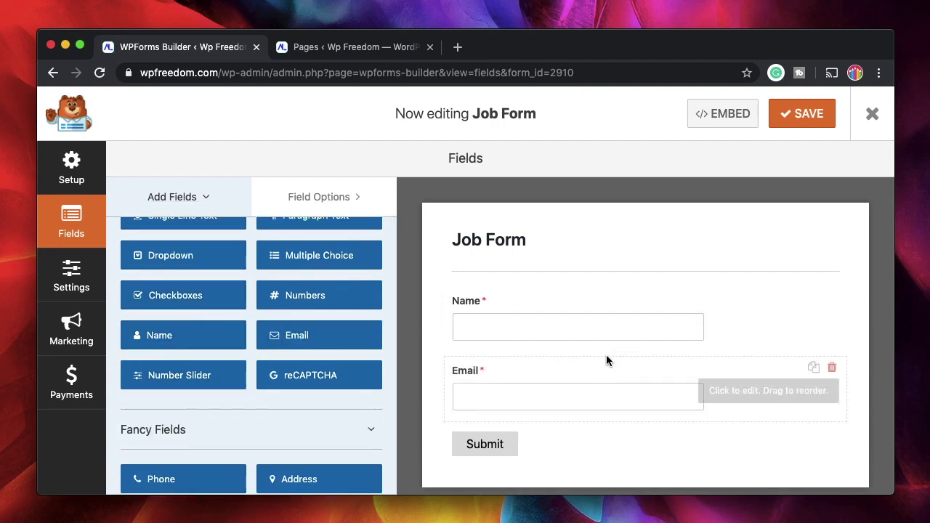
{"action": "scroll", "coordinate": [208, 376], "scroll_direction": "up", "scroll_amount": 3}
{"action": "scroll", "coordinate": [210, 373], "scroll_direction": "down", "scroll_amount": 3}
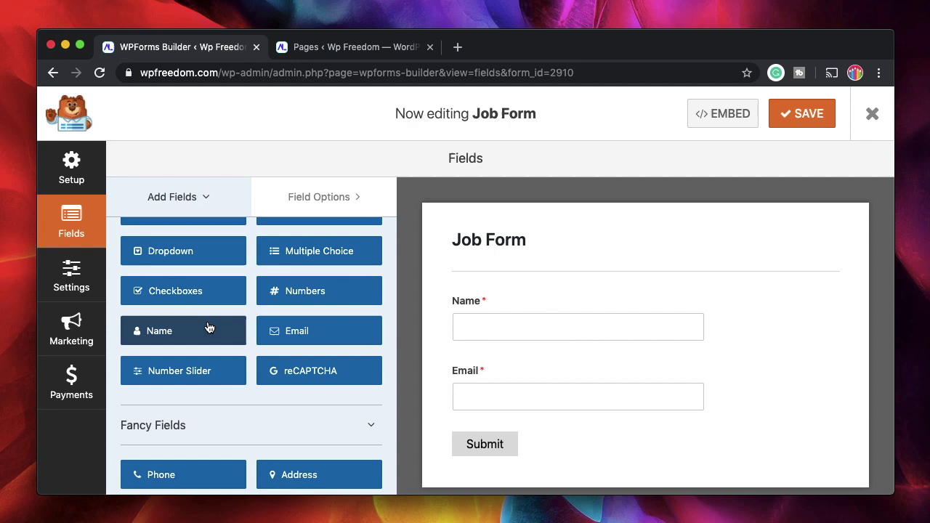
{"action": "scroll", "coordinate": [208, 327], "scroll_direction": "up", "scroll_amount": 2}
{"action": "scroll", "coordinate": [261, 363], "scroll_direction": "down", "scroll_amount": 5}
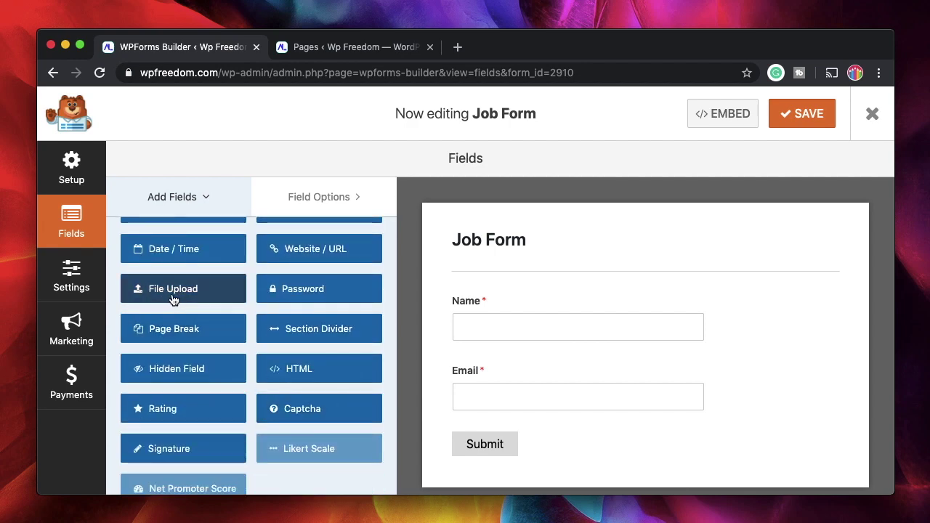
{"action": "scroll", "coordinate": [178, 298], "scroll_direction": "up", "scroll_amount": 1}
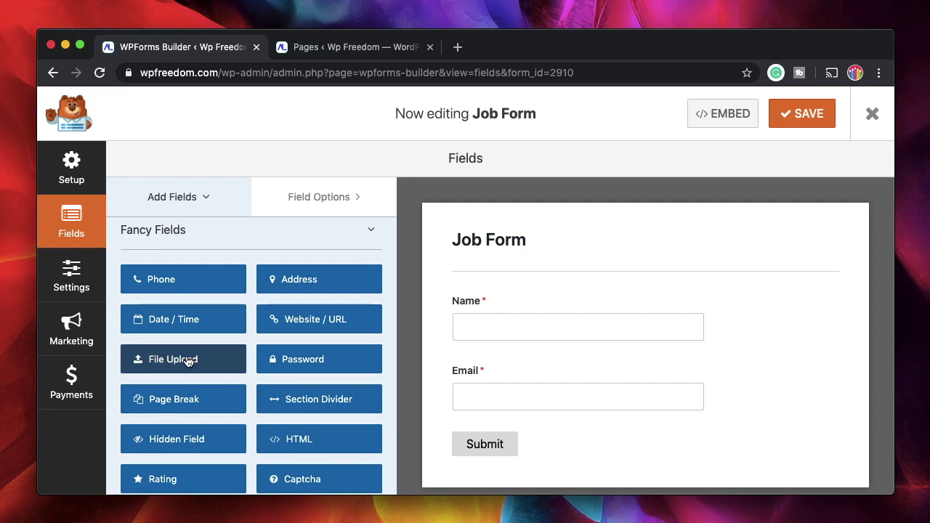
Add a required File Upload field labelled 'Your Resume' allowing .doc and .pdf
{"action": "left_click_drag", "start_coordinate": [188, 361], "coordinate": [520, 413]}
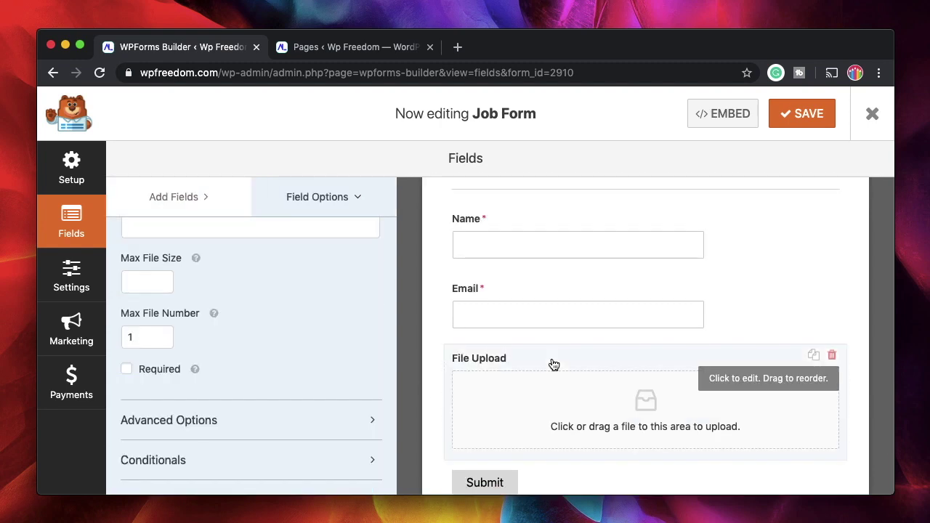
{"action": "scroll", "coordinate": [233, 324], "scroll_direction": "up", "scroll_amount": 5}
{"action": "triple_click", "coordinate": [233, 313]}
{"action": "type", "text": "Your "}
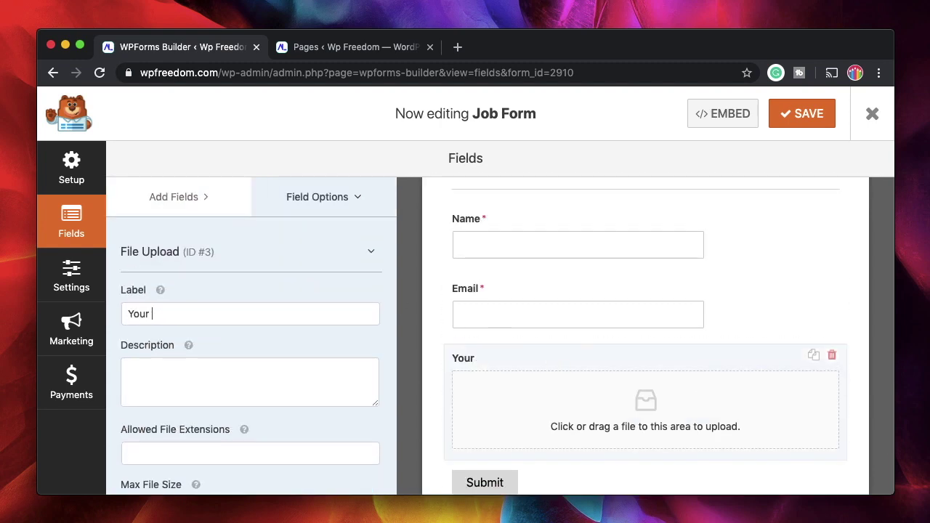
{"action": "type", "text": "Resume"}
{"action": "scroll", "coordinate": [196, 363], "scroll_direction": "down", "scroll_amount": 2}
{"action": "left_click", "coordinate": [181, 302]}
{"action": "type", "text": ".doc,.pdf"}
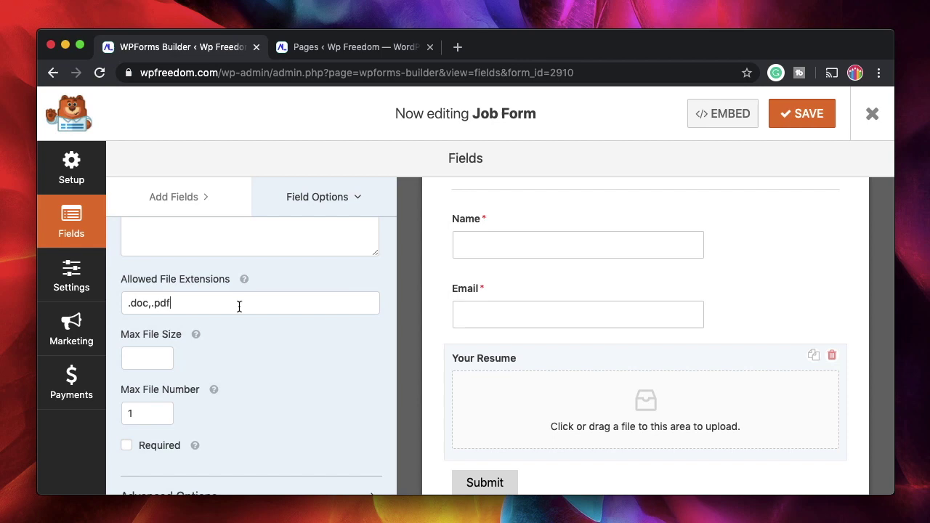
{"action": "scroll", "coordinate": [269, 360], "scroll_direction": "down", "scroll_amount": 1}
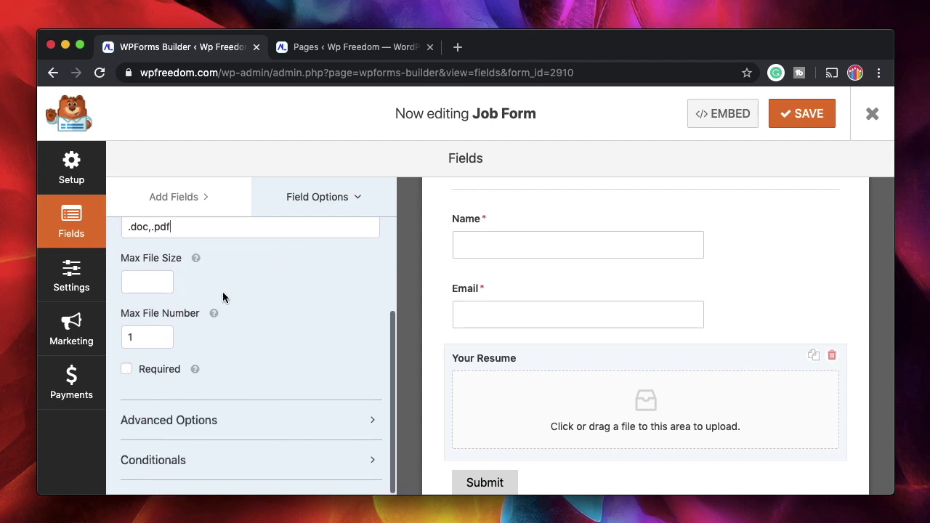
{"action": "left_click", "coordinate": [146, 372]}
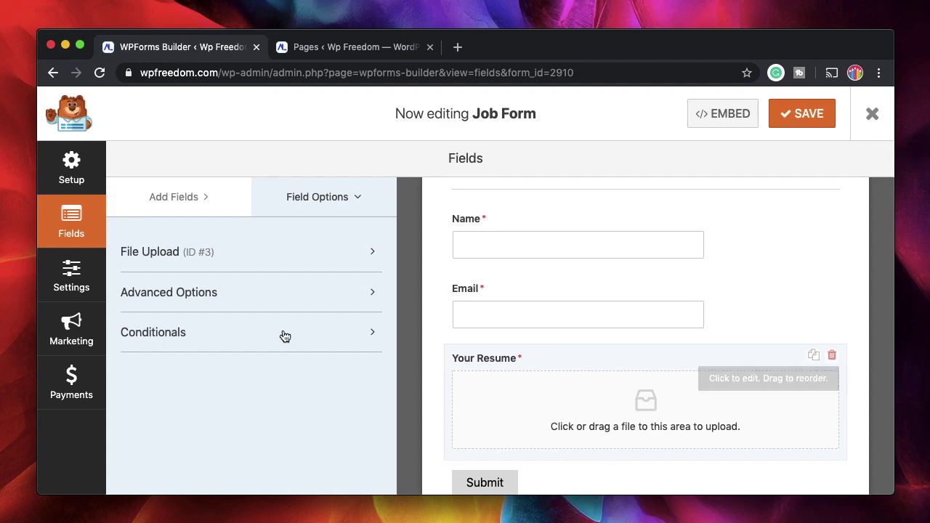
Add a 'Tell us about yourself' Paragraph Text field, save the form, and go to Pages
{"action": "left_click", "coordinate": [173, 197]}
{"action": "scroll", "coordinate": [200, 352], "scroll_direction": "up", "scroll_amount": 1}
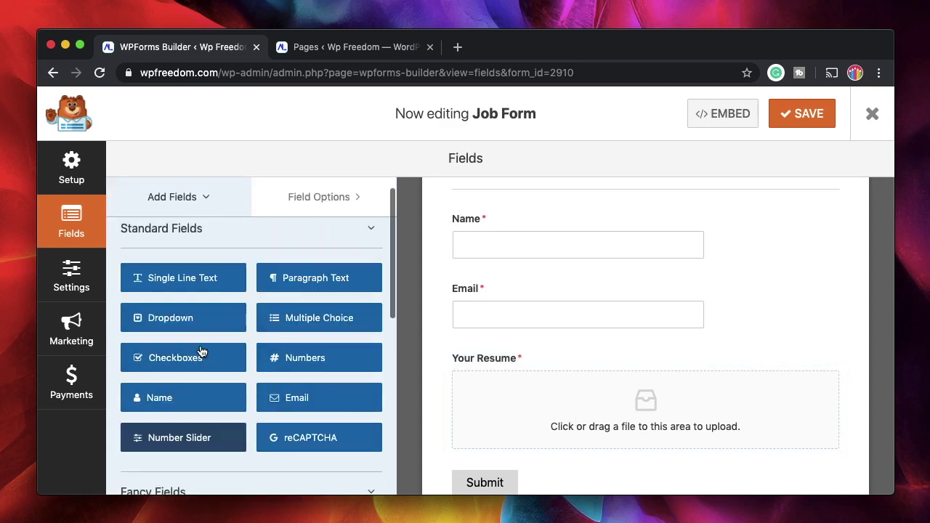
{"action": "left_click", "coordinate": [287, 279]}
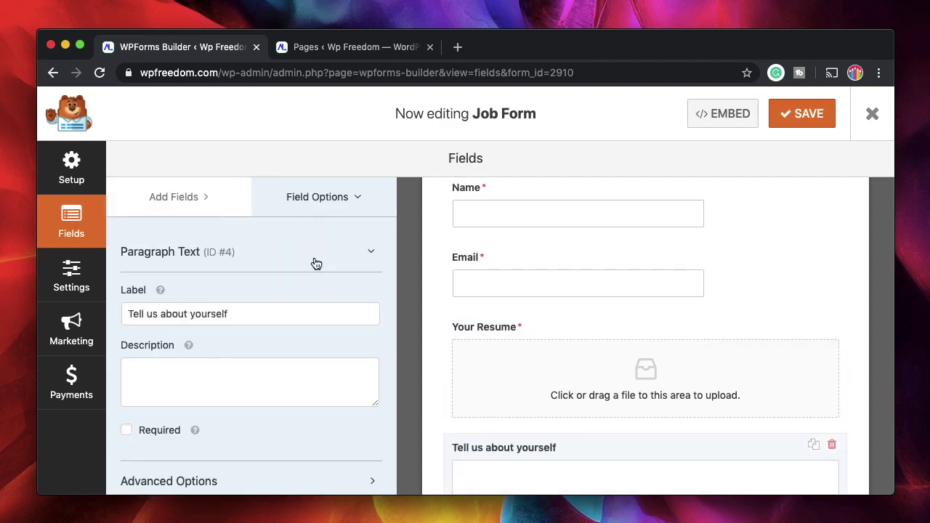
{"action": "left_click", "coordinate": [806, 125]}
{"action": "key", "text": "ctrl+Tab"}
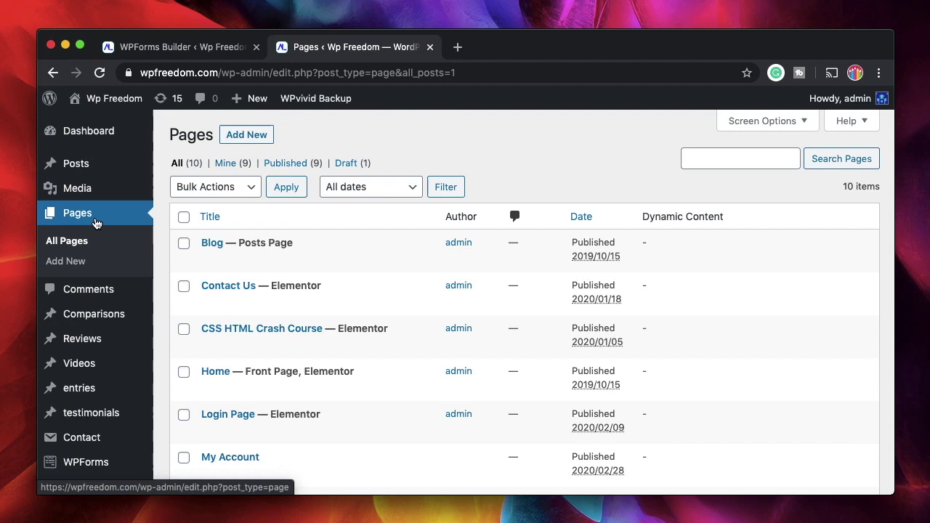
Create a new page titled 'Apply' and edit it with Elementor
{"action": "left_click", "coordinate": [247, 135]}
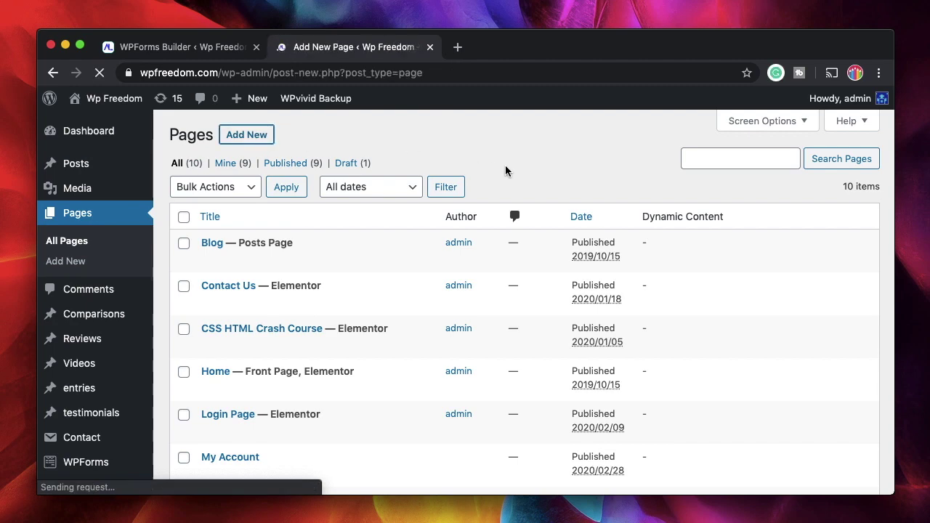
{"action": "type", "text": "Apply"}
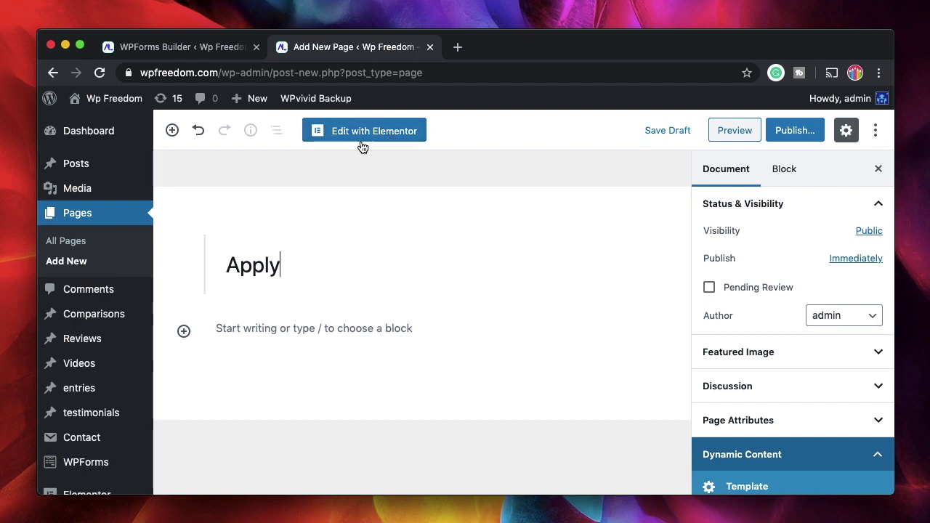
{"action": "left_click", "coordinate": [368, 137]}
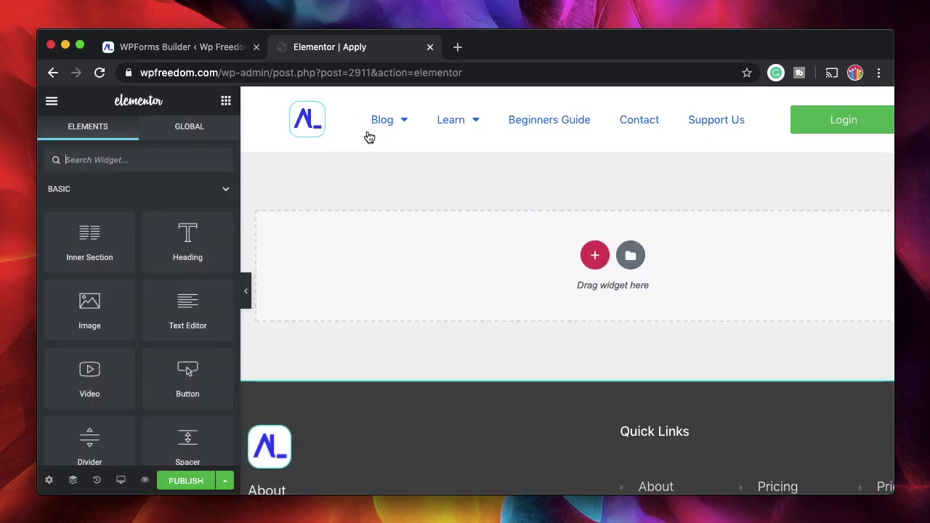
Set the Apply page layout to Elementor Canvas and search the widgets for 'wpf'
{"action": "left_click", "coordinate": [48, 480]}
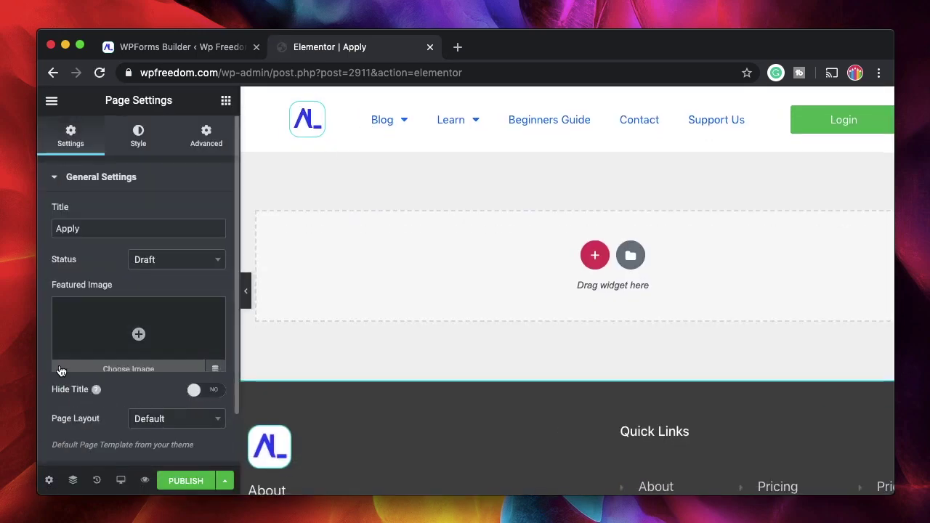
{"action": "scroll", "coordinate": [62, 372], "scroll_direction": "down", "scroll_amount": 1}
{"action": "left_click", "coordinate": [164, 391]}
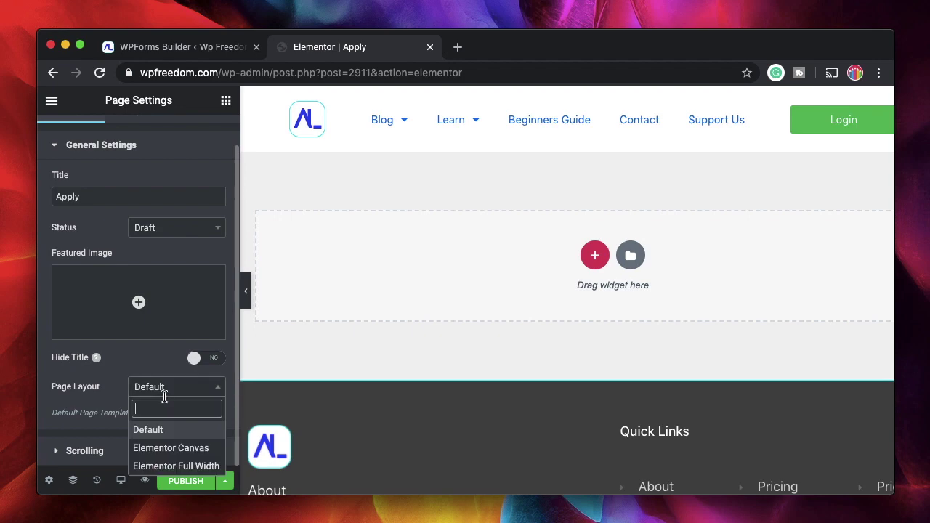
{"action": "left_click", "coordinate": [171, 447]}
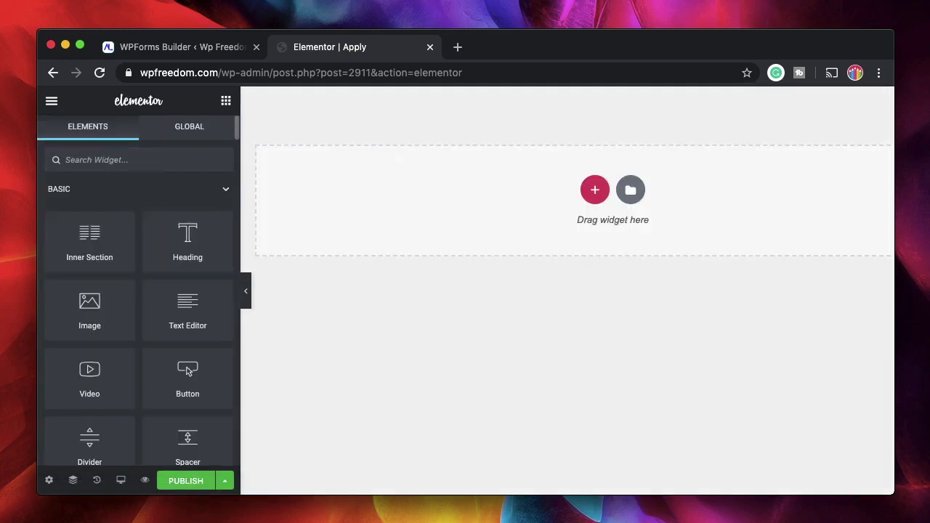
{"action": "type", "text": "wpfl"}
{"action": "key", "text": "BackSpace"}
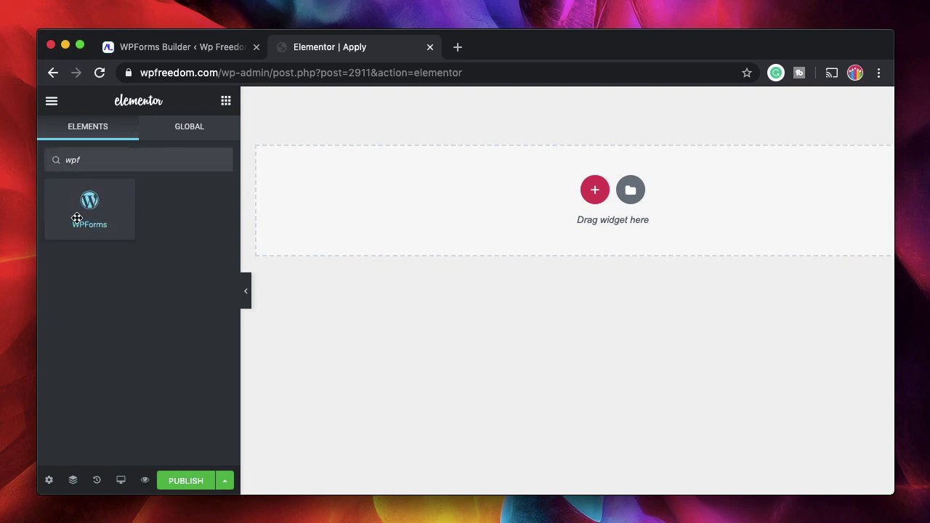
Add a one-column section with Min Height height set to 400 px
{"action": "left_click", "coordinate": [594, 195]}
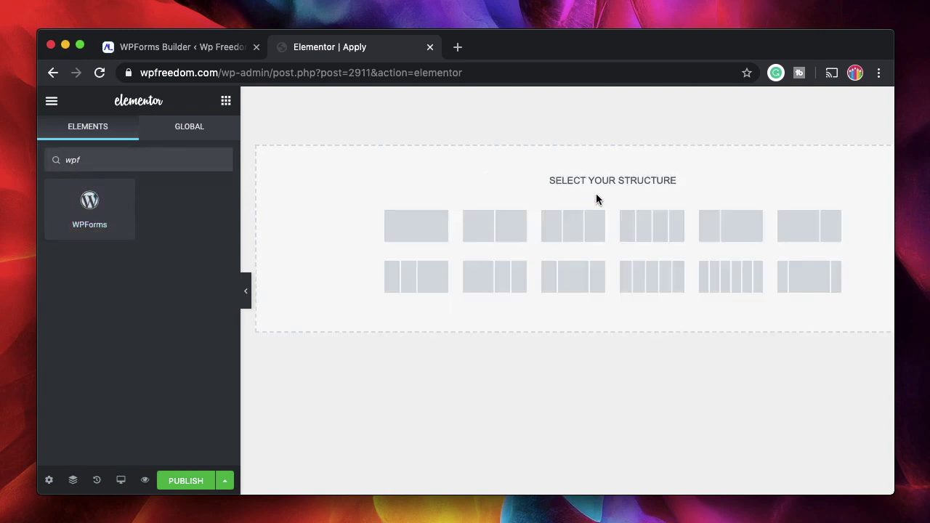
{"action": "left_click", "coordinate": [425, 221]}
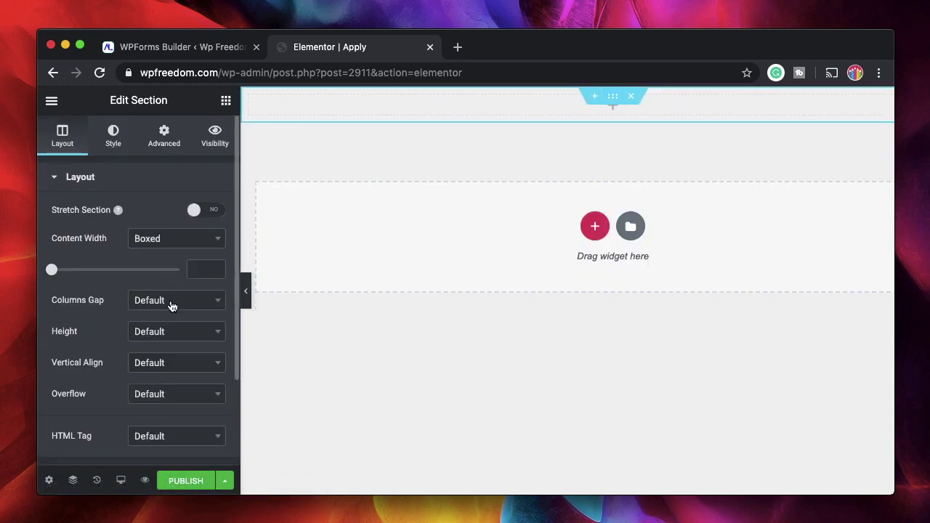
{"action": "left_click", "coordinate": [173, 335]}
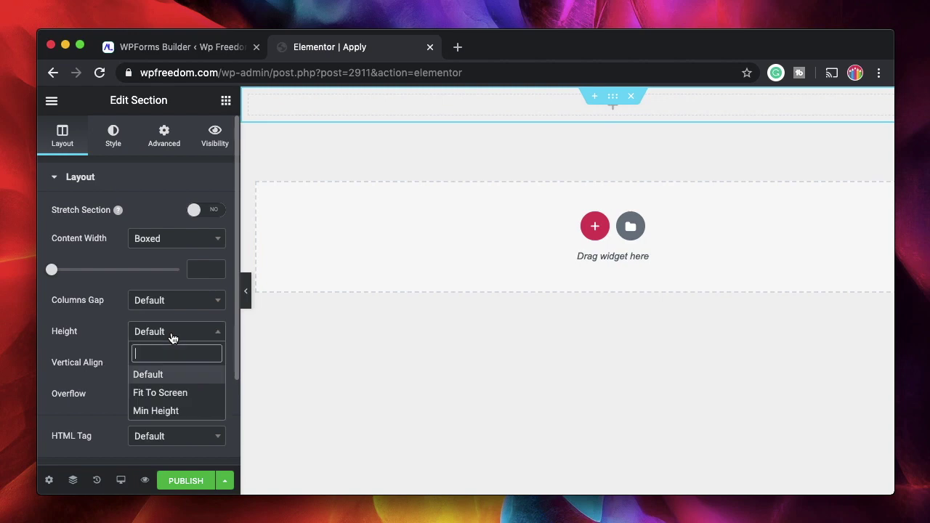
{"action": "left_click", "coordinate": [165, 411]}
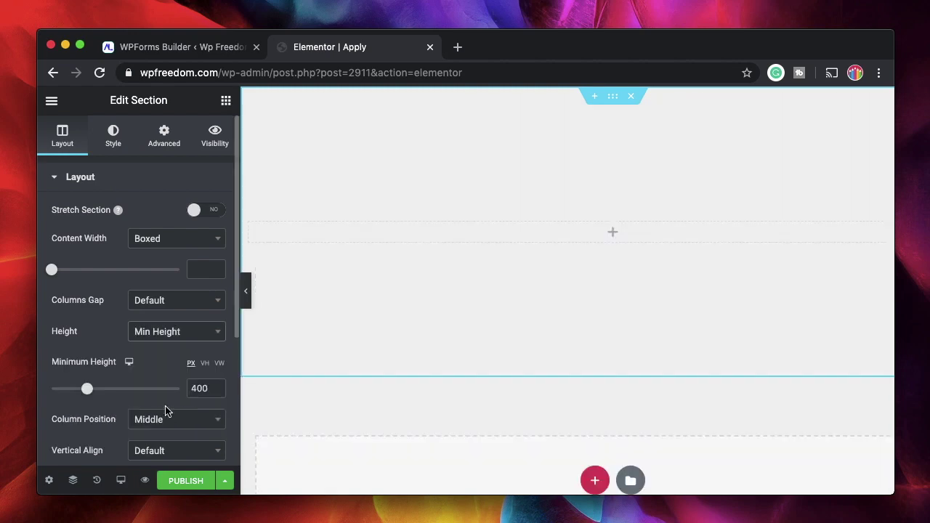
Place a WPForms widget in the section displaying the Job Form
{"action": "left_click", "coordinate": [613, 234]}
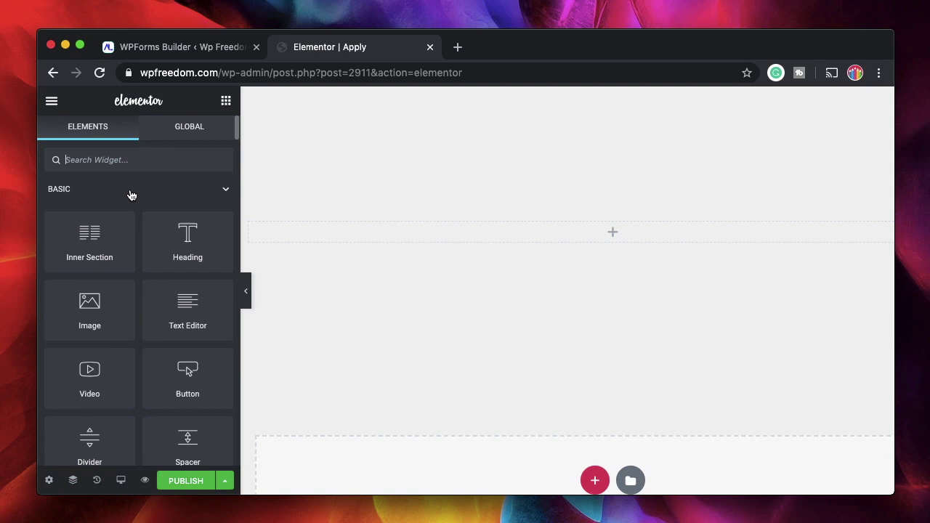
{"action": "type", "text": "wp"}
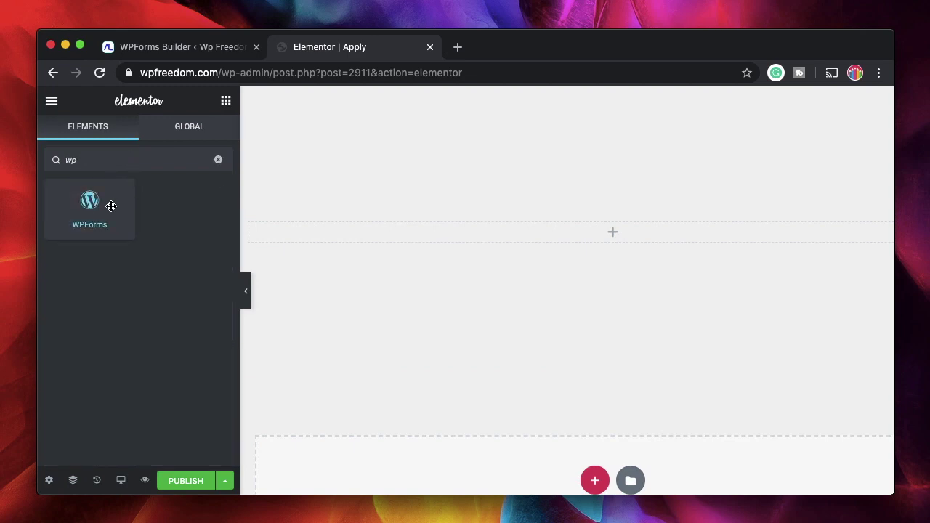
{"action": "left_click_drag", "start_coordinate": [110, 207], "coordinate": [633, 234]}
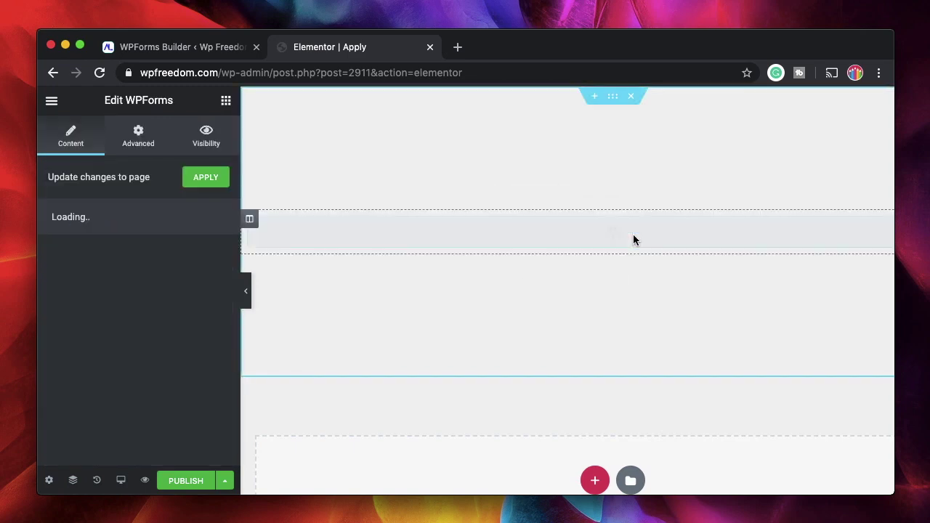
{"action": "left_click", "coordinate": [152, 290]}
{"action": "left_click", "coordinate": [124, 301]}
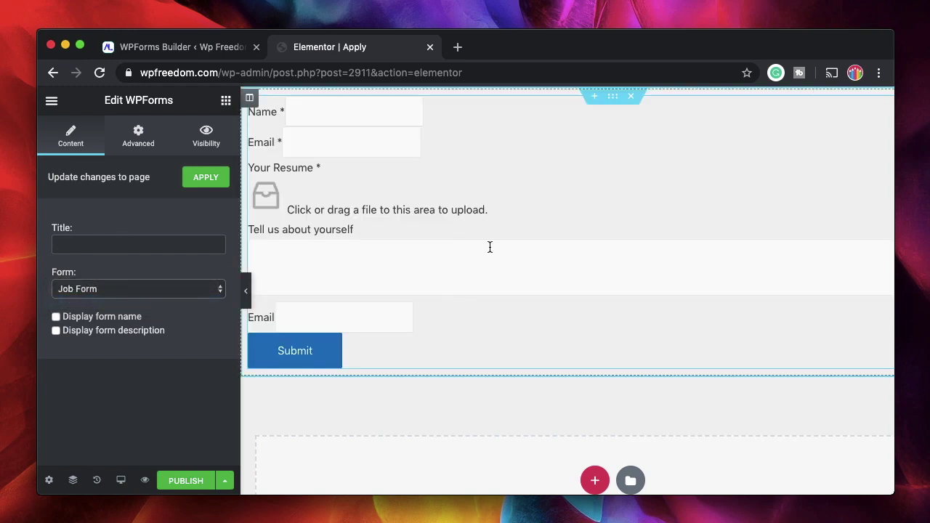
Give the section a gradient background from #F1F1F1 to semi-transparent #464646
{"action": "left_click", "coordinate": [615, 100]}
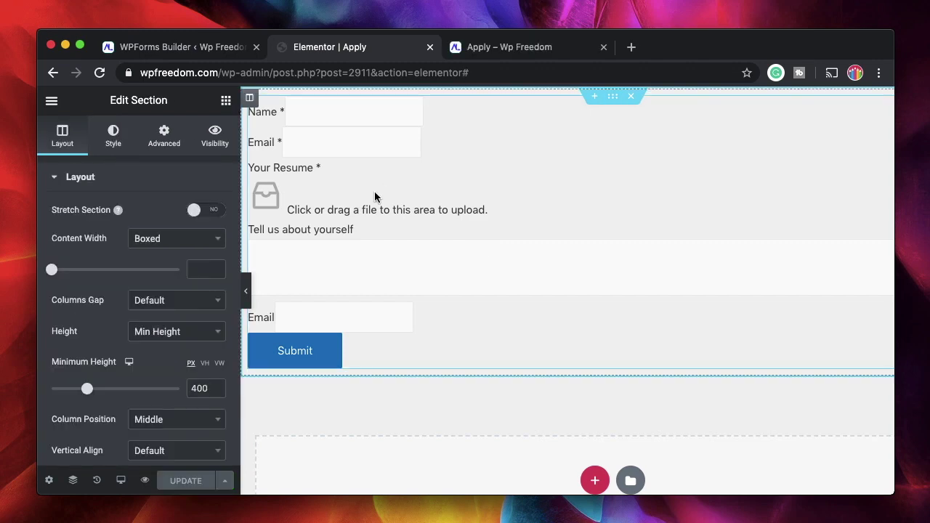
{"action": "left_click", "coordinate": [115, 134]}
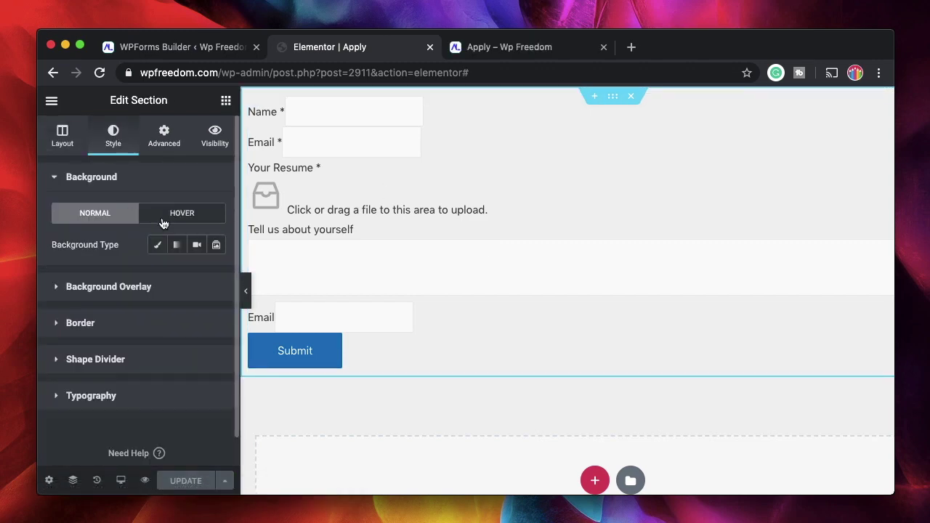
{"action": "left_click", "coordinate": [177, 244]}
{"action": "left_click", "coordinate": [196, 275]}
{"action": "left_click", "coordinate": [295, 178]}
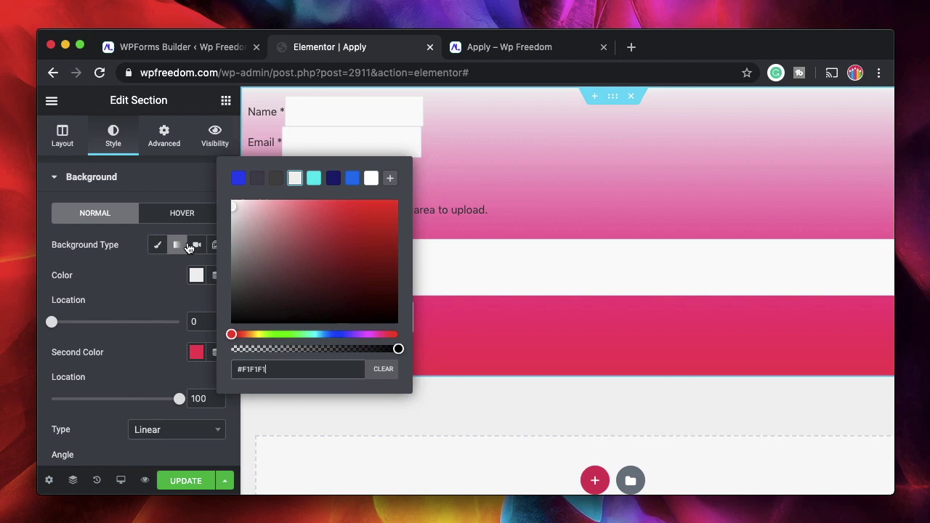
{"action": "left_click", "coordinate": [196, 352]}
{"action": "left_click", "coordinate": [165, 125]}
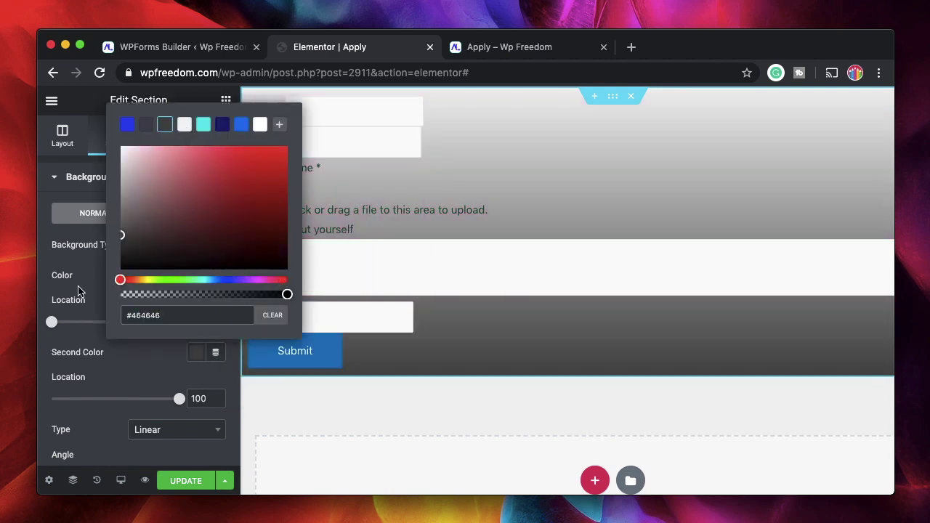
{"action": "left_click", "coordinate": [174, 293]}
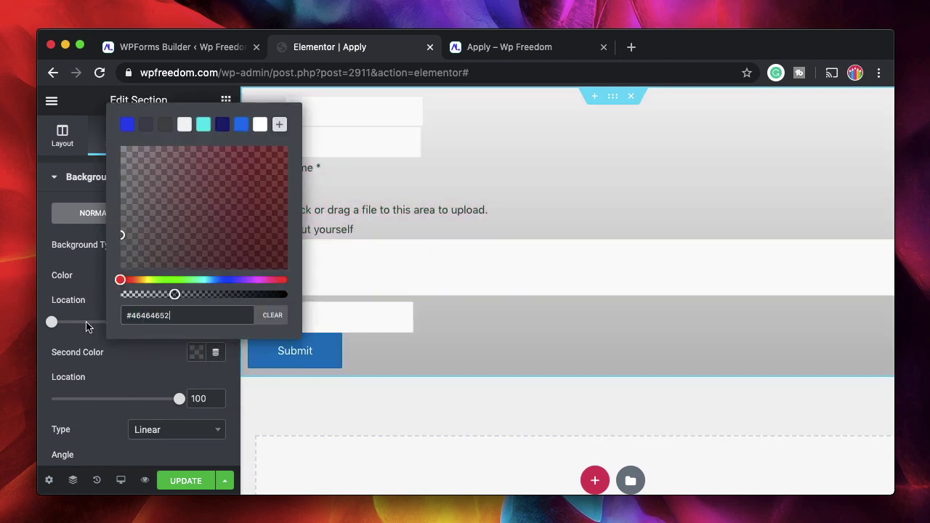
{"action": "left_click", "coordinate": [94, 356]}
{"action": "left_click", "coordinate": [226, 104]}
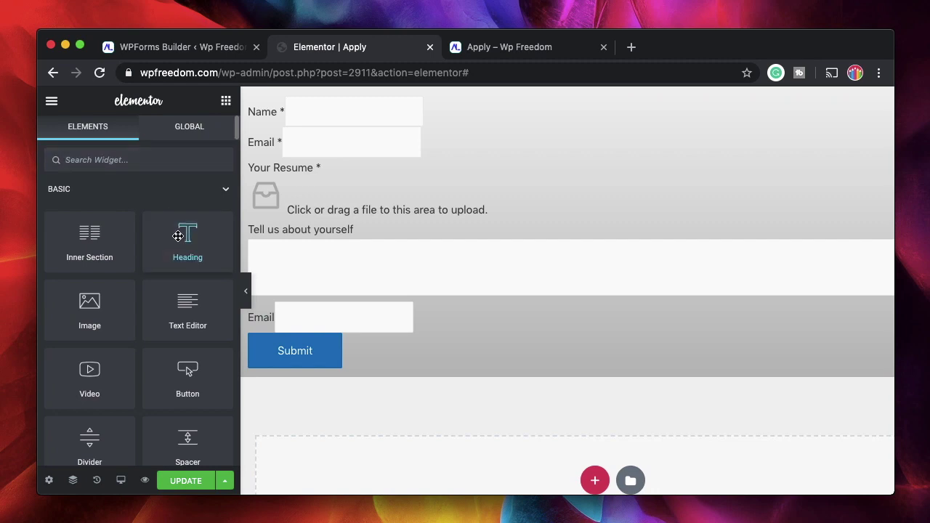
Add a Heading reading 'Apply for the job' above the form
{"action": "left_click_drag", "start_coordinate": [184, 243], "coordinate": [278, 101]}
{"action": "triple_click", "coordinate": [112, 243]}
{"action": "type", "text": "Apply for the job"}
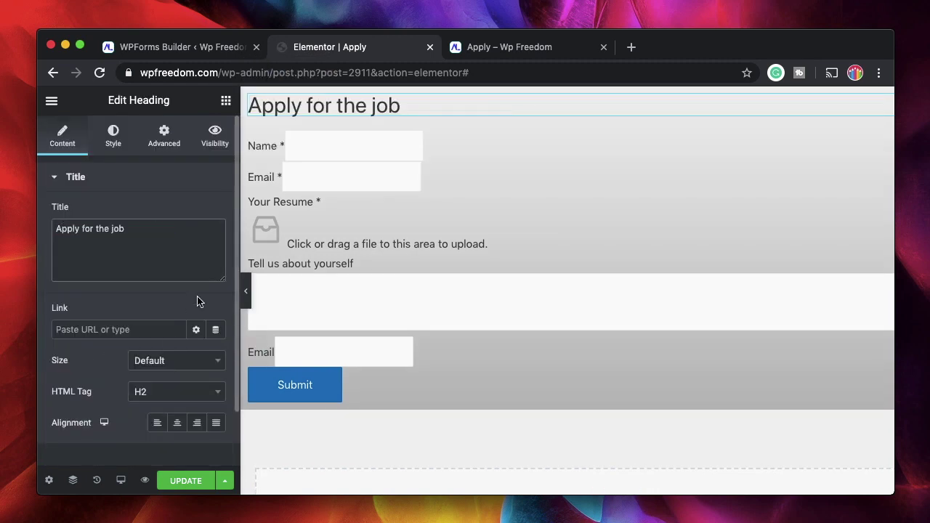
Save and preview the page in a new tab, then return to the editor
{"action": "left_click", "coordinate": [145, 480]}
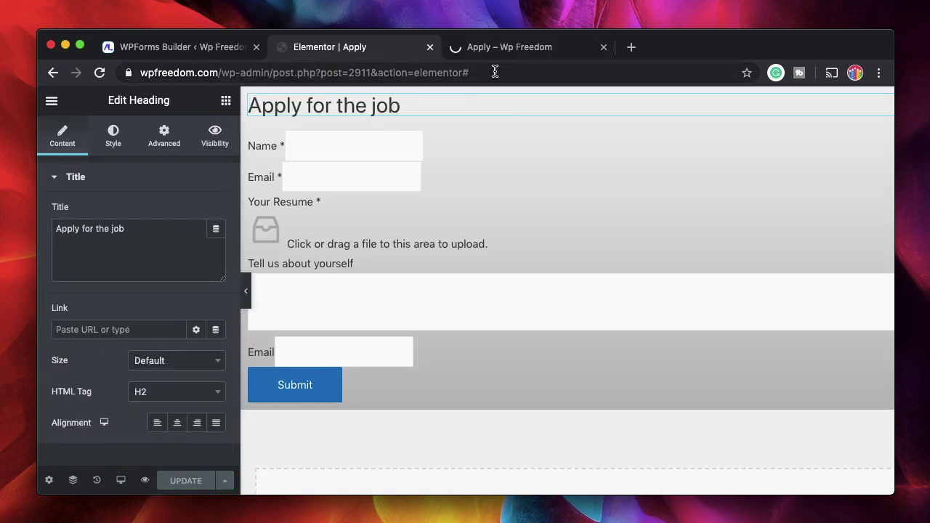
{"action": "left_click", "coordinate": [517, 47]}
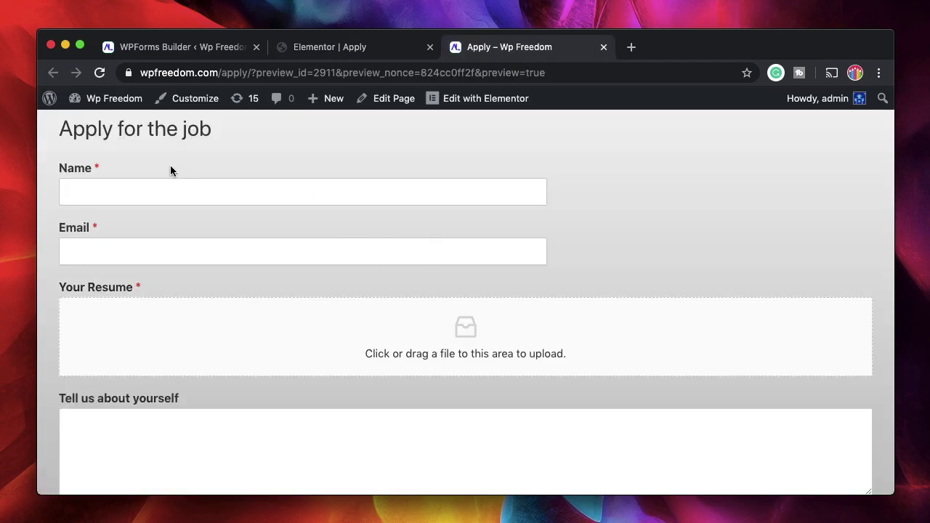
{"action": "scroll", "coordinate": [178, 322], "scroll_direction": "down", "scroll_amount": 3}
{"action": "scroll", "coordinate": [177, 318], "scroll_direction": "up", "scroll_amount": 3}
{"action": "left_click", "coordinate": [333, 48]}
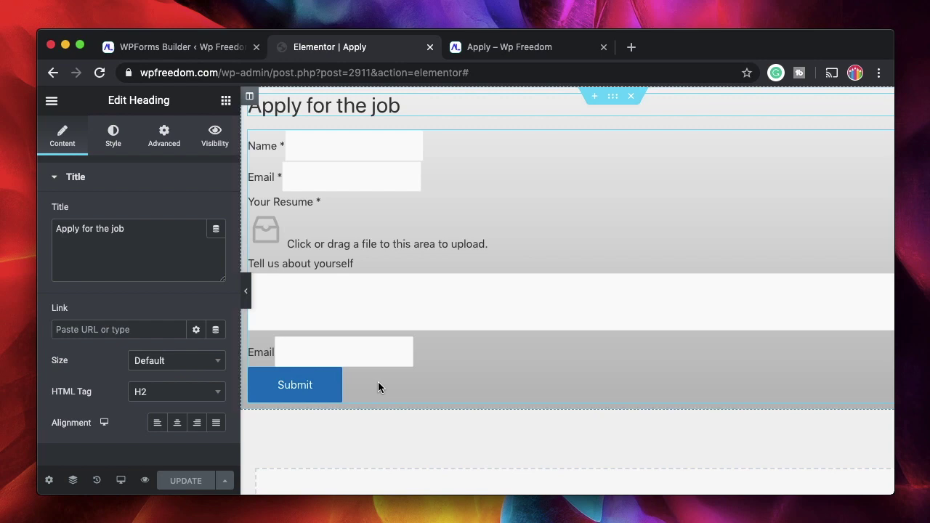
Exit Elementor to the dashboard, collapse the Permalink panel, and view the Apply preview
{"action": "left_click", "coordinate": [52, 100]}
{"action": "scroll", "coordinate": [101, 377], "scroll_direction": "down", "scroll_amount": 2}
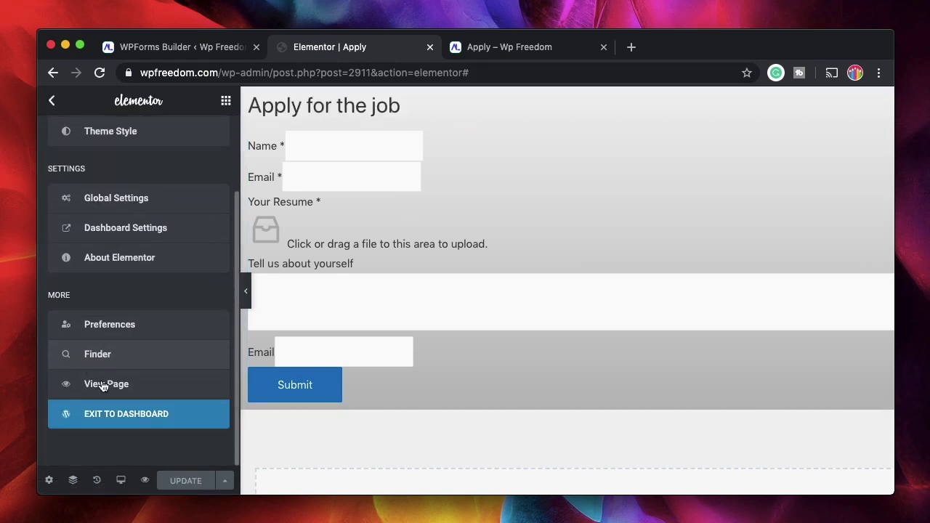
{"action": "left_click", "coordinate": [134, 417]}
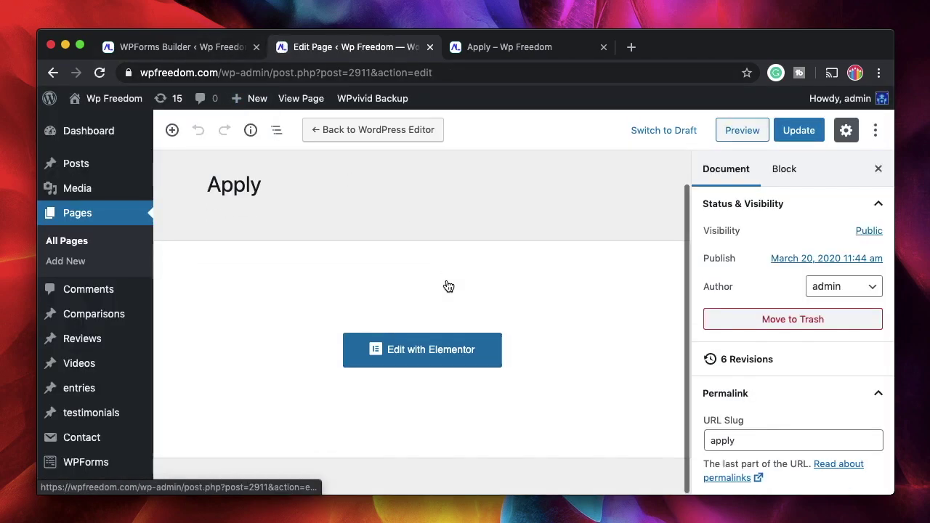
{"action": "left_click", "coordinate": [802, 395]}
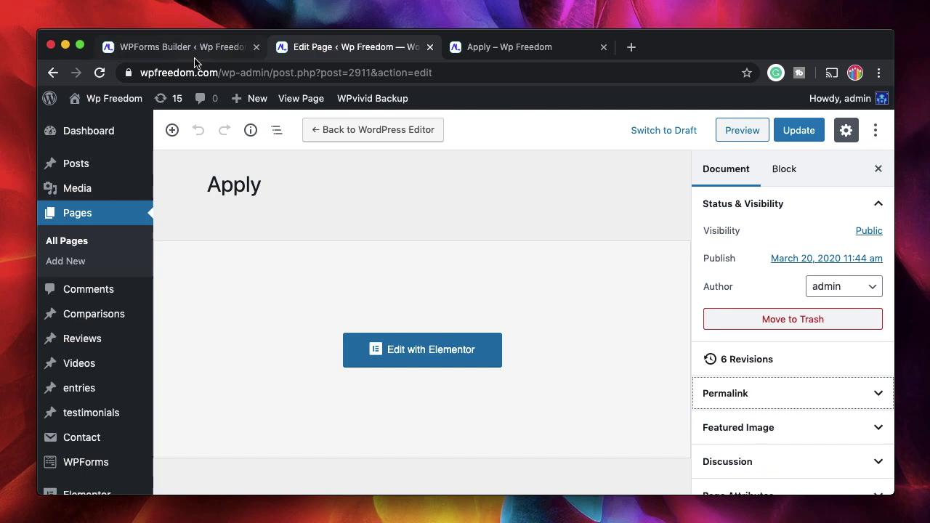
{"action": "left_click", "coordinate": [509, 46]}
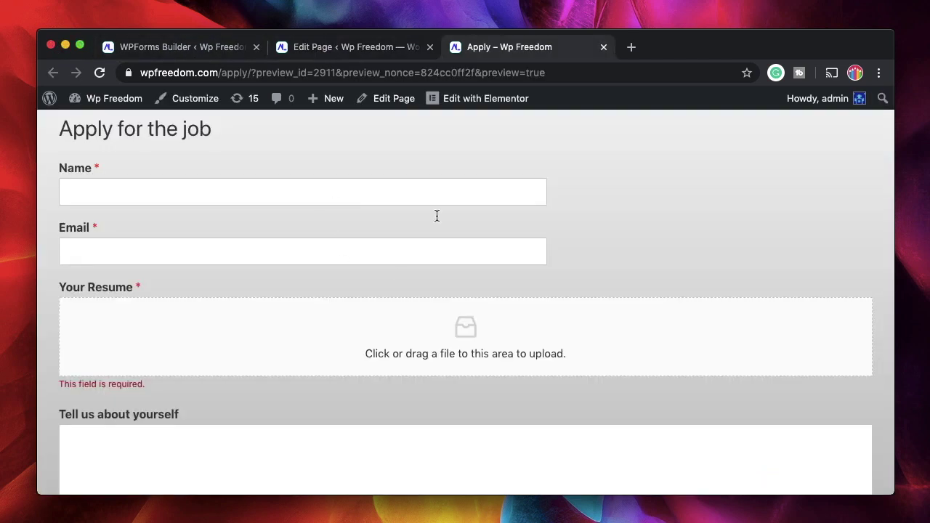
Fill in the applicant's name and e-mail address in the form
{"action": "left_click", "coordinate": [351, 196]}
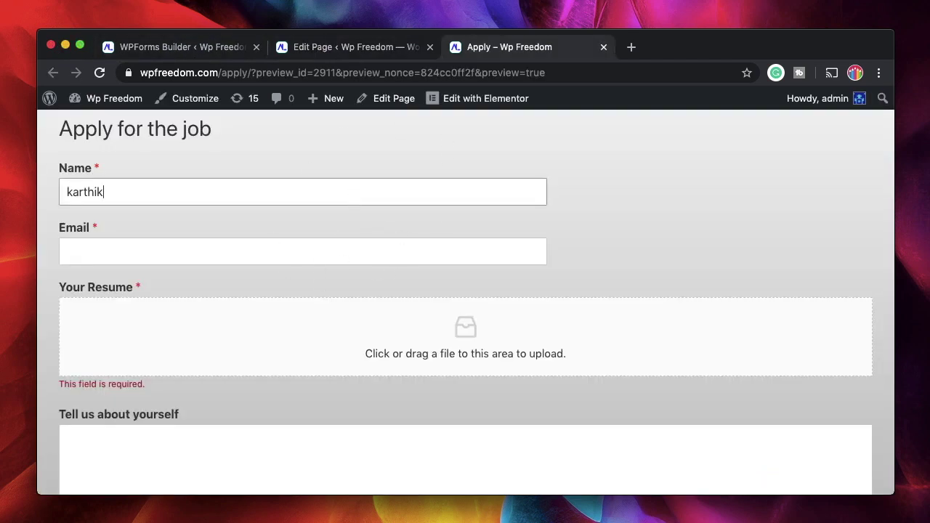
{"action": "key", "text": "Tab"}
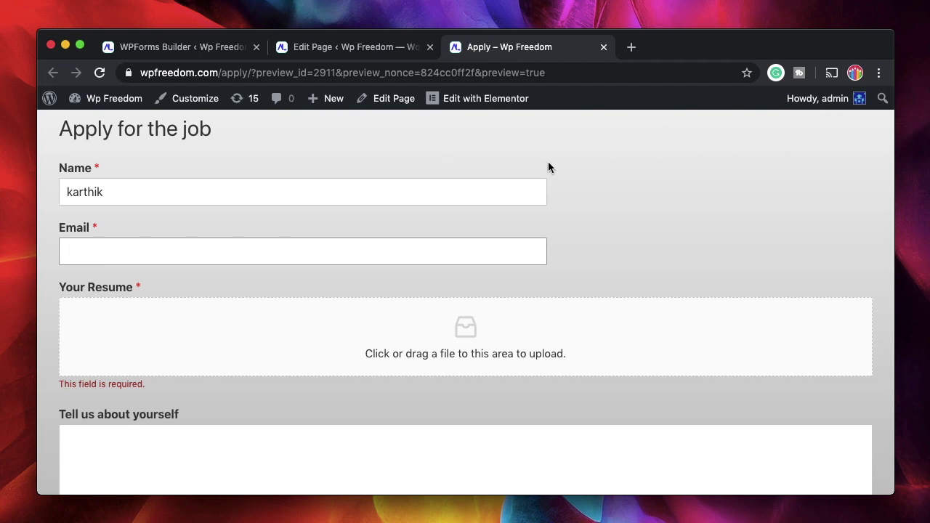
Upload Semrush.pdf as the resume in the Your Resume field
{"action": "left_click", "coordinate": [536, 297]}
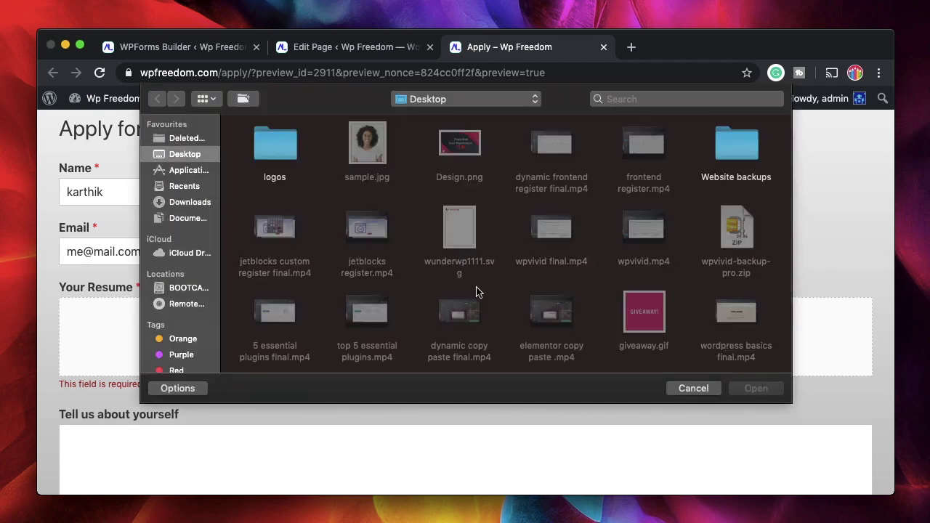
{"action": "scroll", "coordinate": [476, 292], "scroll_direction": "down", "scroll_amount": 10}
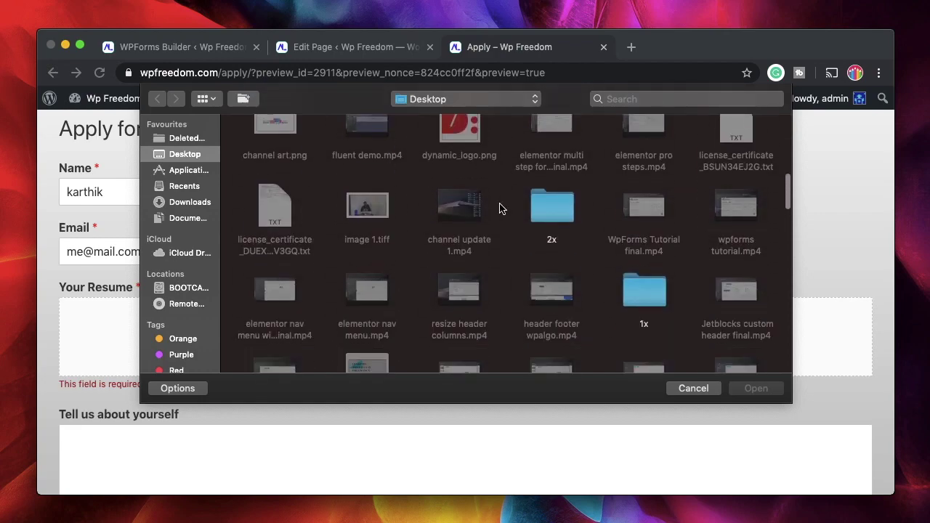
{"action": "scroll", "coordinate": [416, 242], "scroll_direction": "down", "scroll_amount": 5}
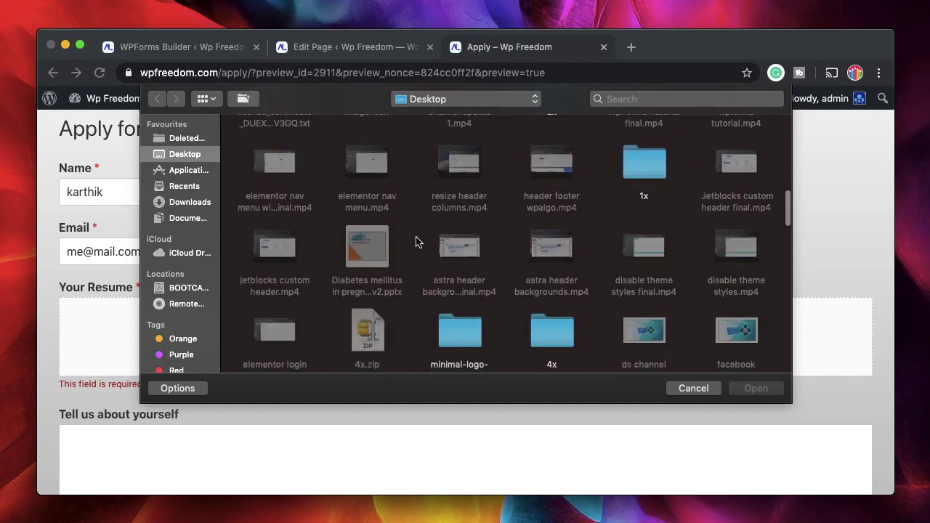
{"action": "scroll", "coordinate": [416, 242], "scroll_direction": "down", "scroll_amount": 15}
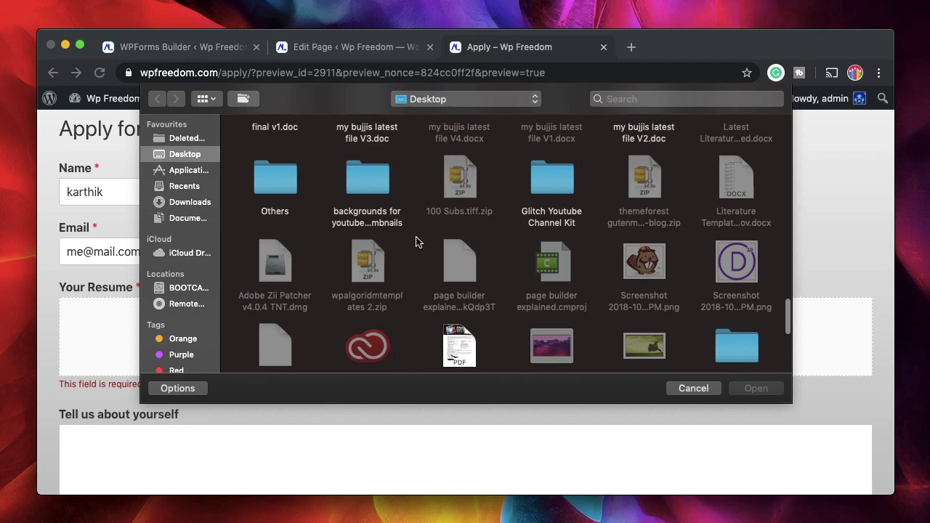
{"action": "scroll", "coordinate": [416, 242], "scroll_direction": "down", "scroll_amount": 10}
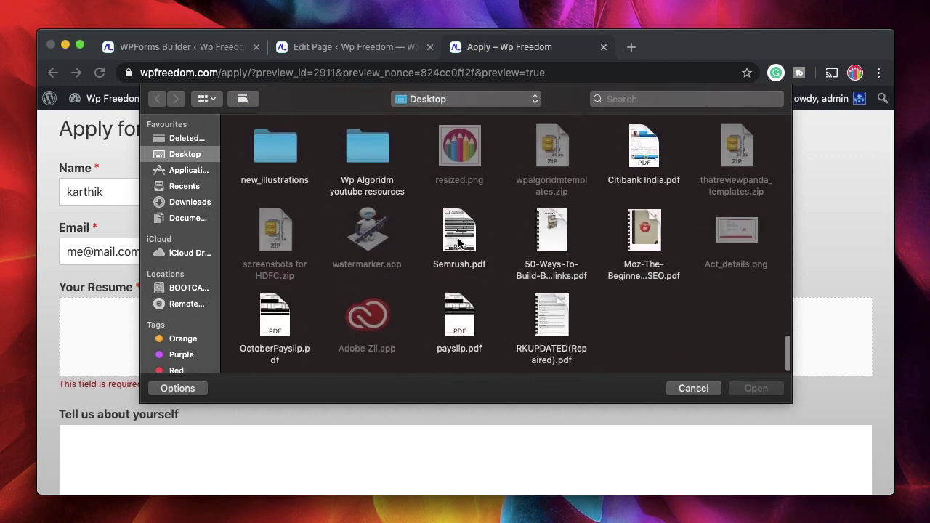
{"action": "left_click", "coordinate": [459, 243]}
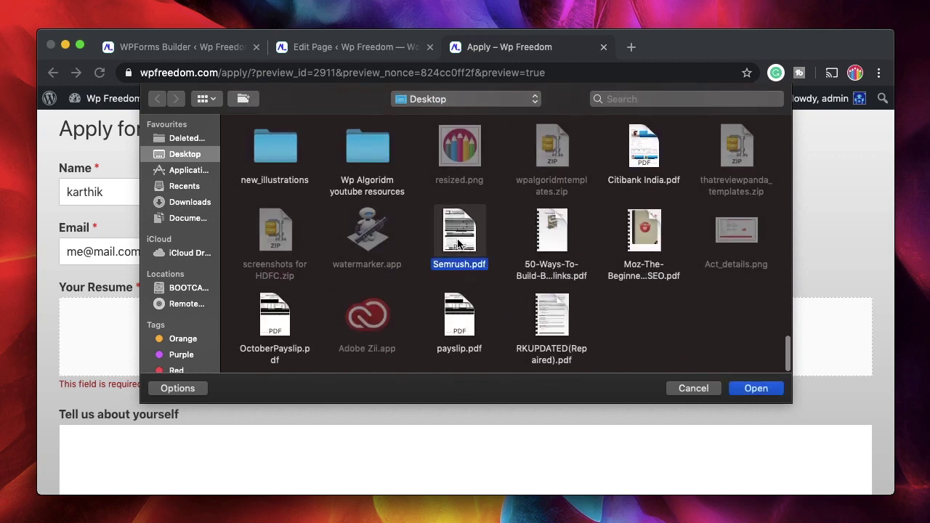
{"action": "left_click", "coordinate": [753, 389]}
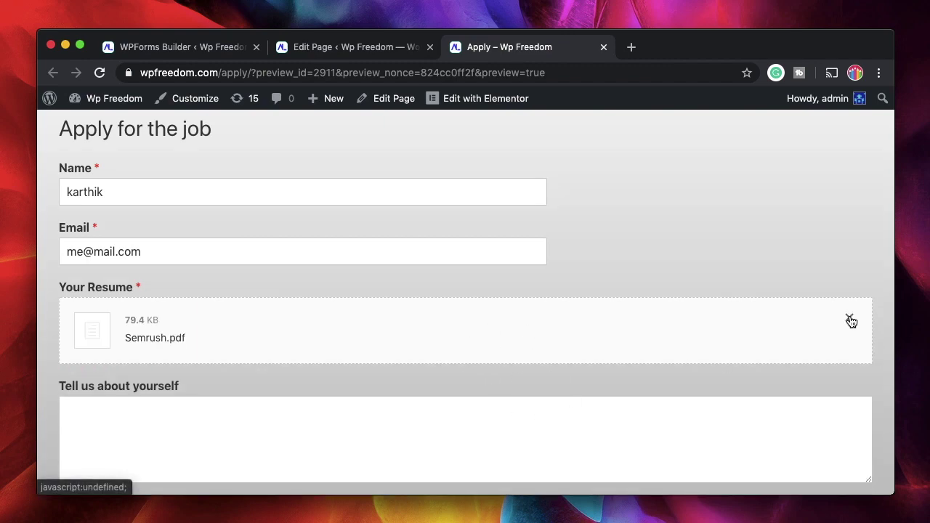
Enter 'I'm a web designer.' as the bio and submit the application
{"action": "scroll", "coordinate": [606, 390], "scroll_direction": "down", "scroll_amount": 2}
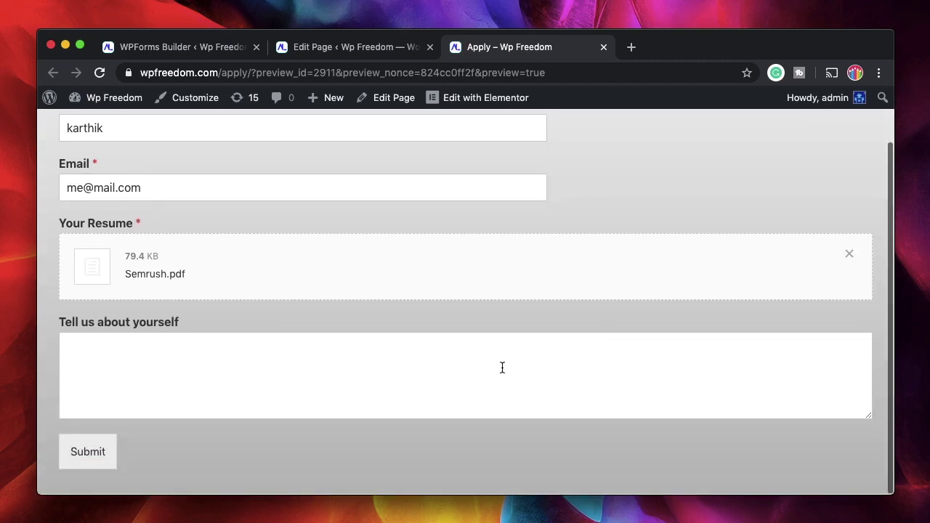
{"action": "left_click", "coordinate": [502, 368]}
{"action": "type", "text": "I'm a web design"}
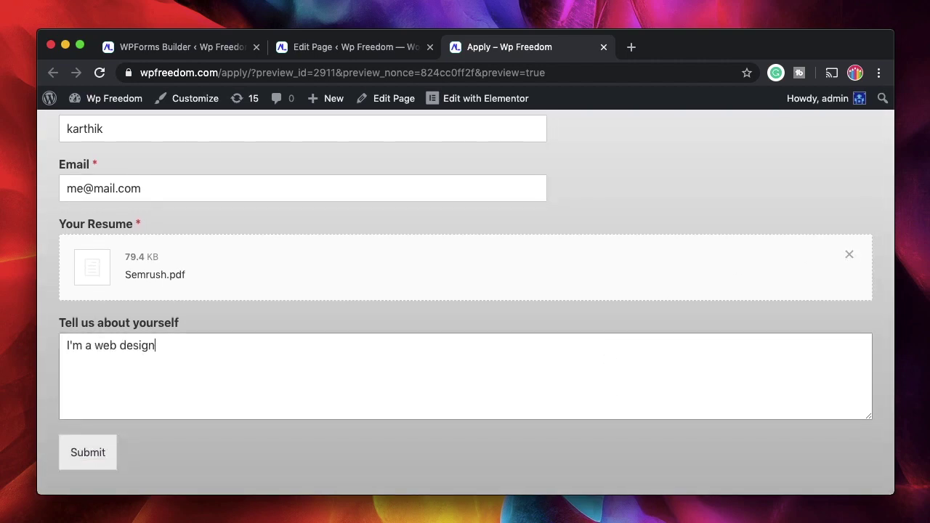
{"action": "type", "text": "ere"}
{"action": "key", "text": "BackSpace"}
{"action": "type", "text": "."}
{"action": "left_click", "coordinate": [85, 452]}
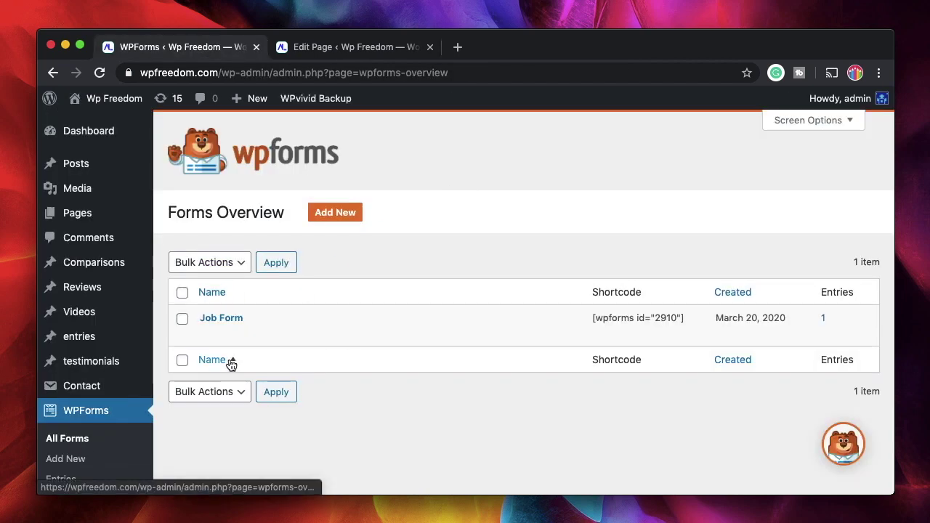
Open the Job Form's entries and scroll to the test submission with its Semrush.pdf resume
{"action": "mouse_move", "coordinate": [234, 328]}
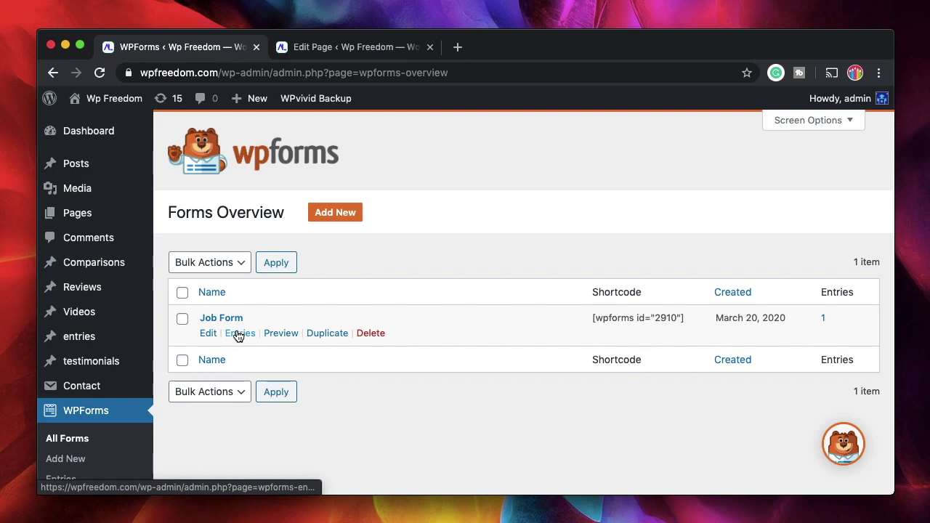
{"action": "left_click", "coordinate": [237, 334]}
{"action": "scroll", "coordinate": [373, 353], "scroll_direction": "down", "scroll_amount": 3}
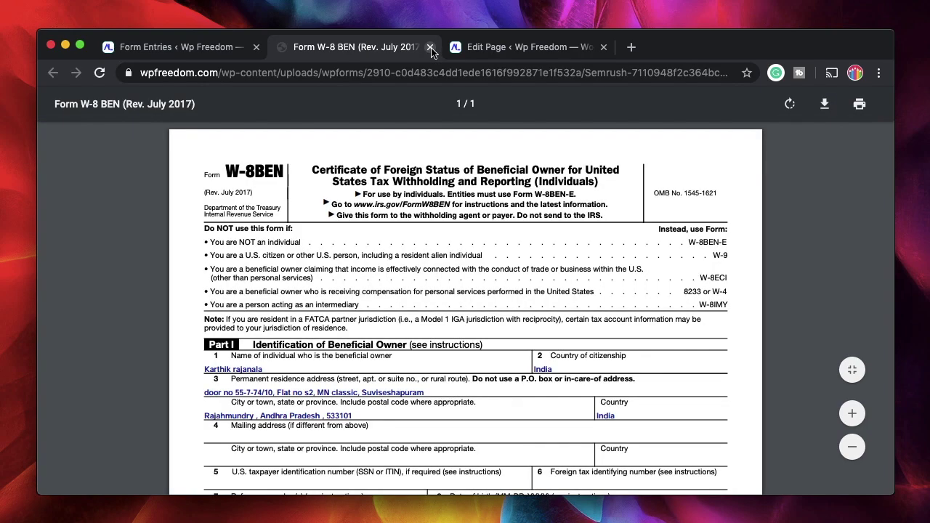
Close the Semrush.pdf tab, then star the test entry using its star icon and the Star bulk action
{"action": "left_click", "coordinate": [429, 47]}
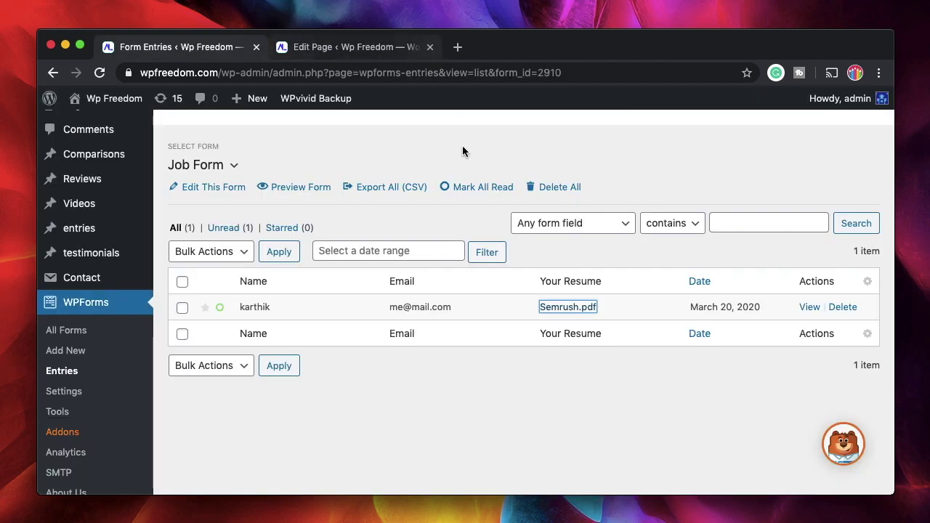
{"action": "left_click", "coordinate": [393, 388]}
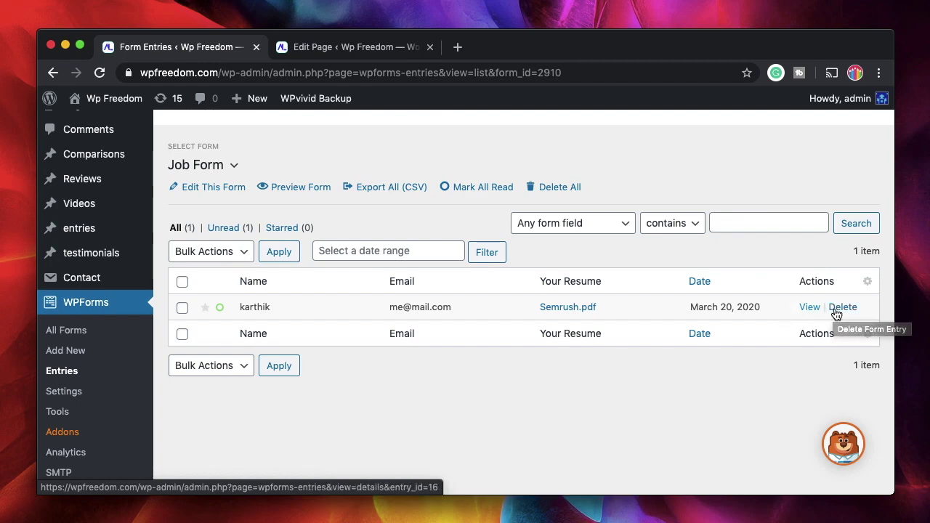
{"action": "left_click", "coordinate": [205, 308]}
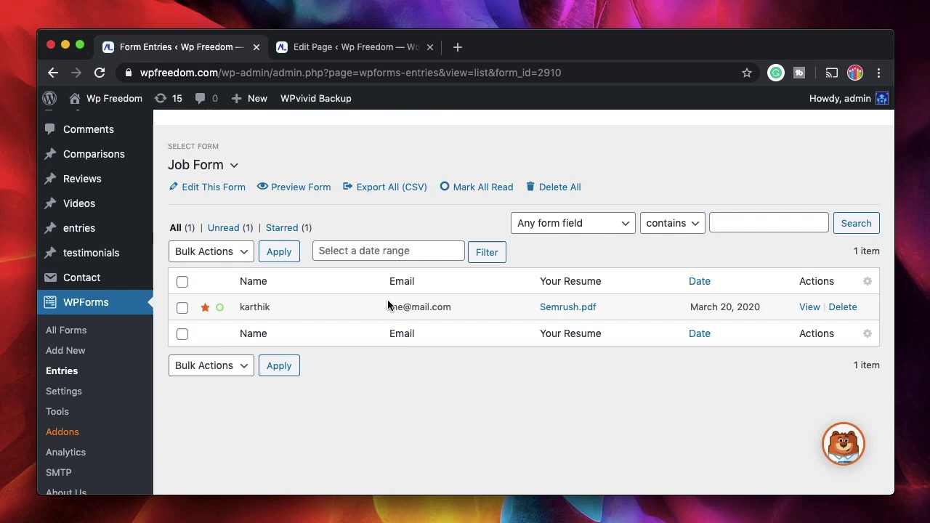
{"action": "left_click", "coordinate": [243, 254]}
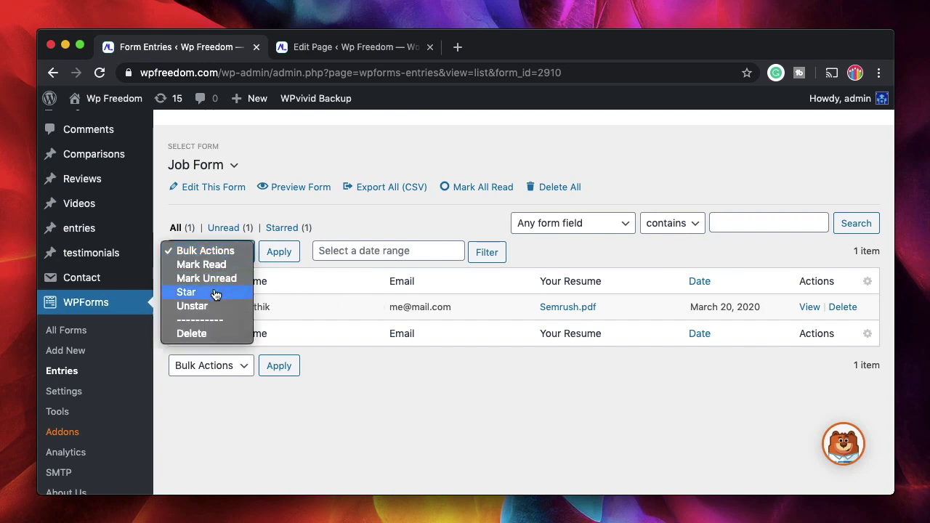
{"action": "left_click", "coordinate": [215, 292]}
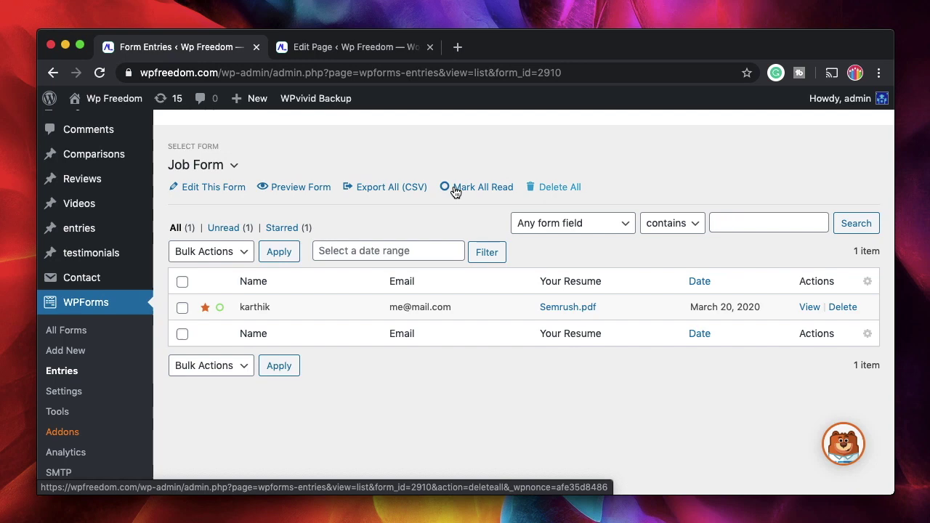
{"action": "scroll", "coordinate": [391, 221], "scroll_direction": "up", "scroll_amount": 3}
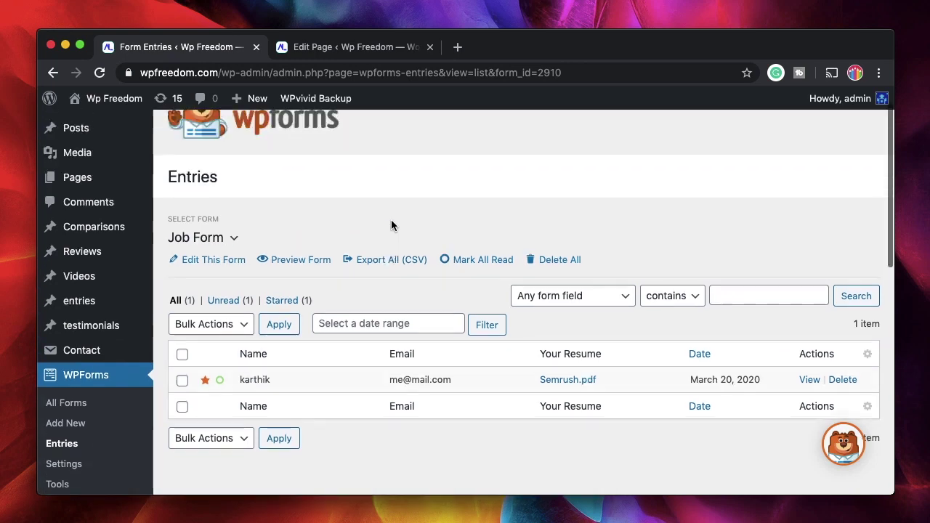